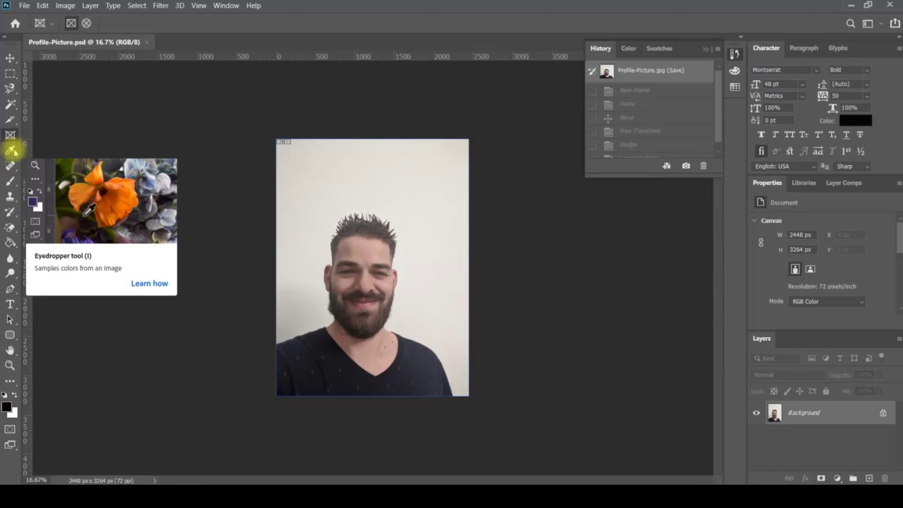
# Sample foreground colors with the Eyedropper from the forehead skin, the beard and the navy shirt.
pyautogui.click(12, 150)
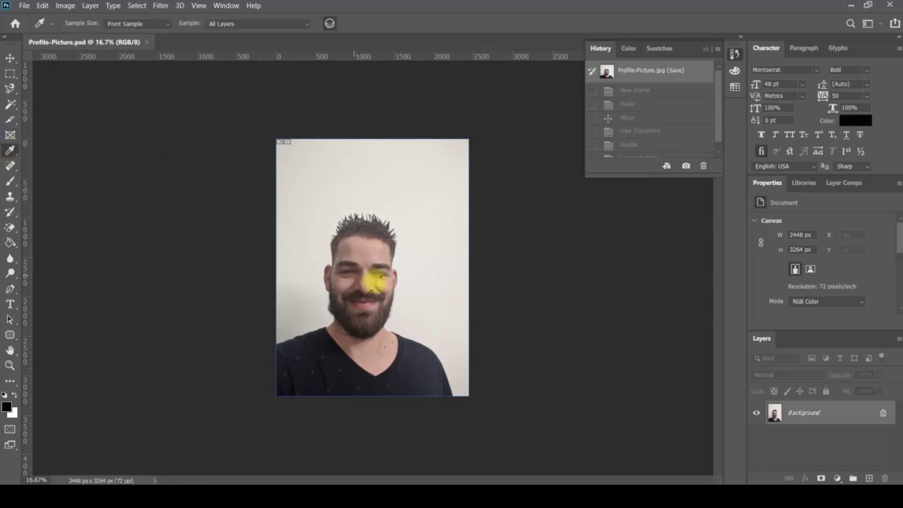
pyautogui.click(368, 245)
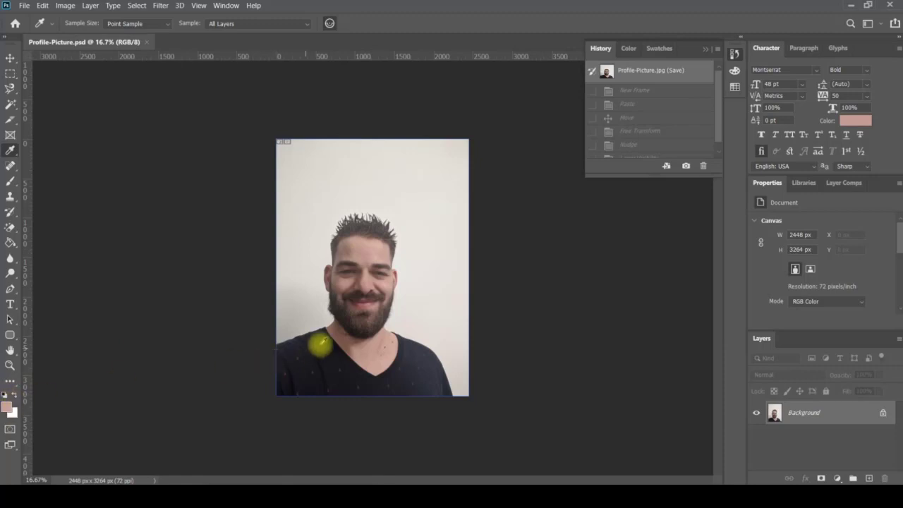
pyautogui.click(334, 305)
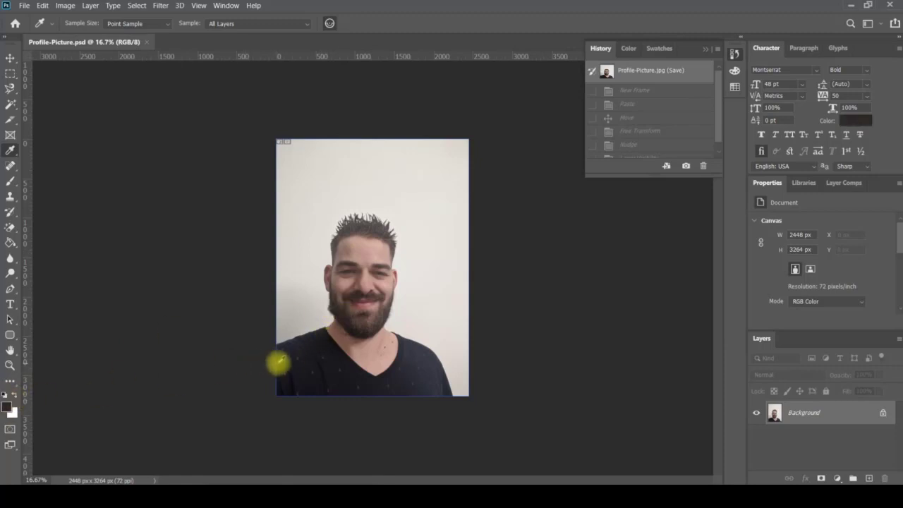
pyautogui.click(297, 364)
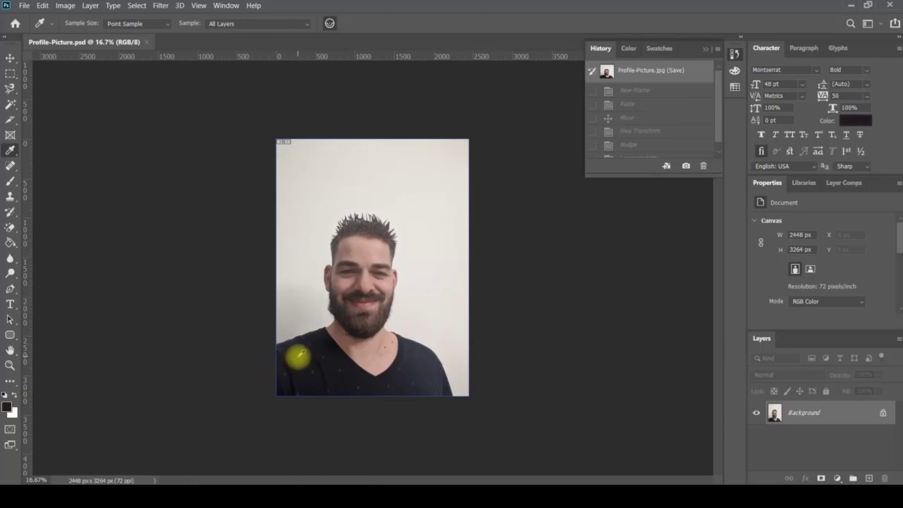
# Sample the dark red of a small arrow motif on the shirt as the foreground color with the Eyedropper.
pyautogui.press('z')
pyautogui.click(298, 357)
pyautogui.click(298, 357)
pyautogui.click(298, 358)
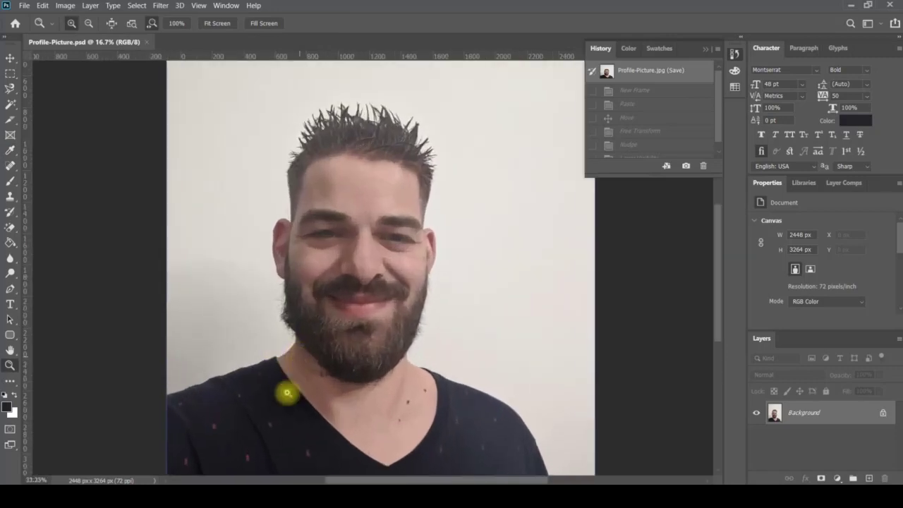
pyautogui.press('space')
pyautogui.moveTo(272, 396); pyautogui.dragTo(301, 260)
pyautogui.click(213, 289)
pyautogui.click(213, 289)
pyautogui.click(213, 290)
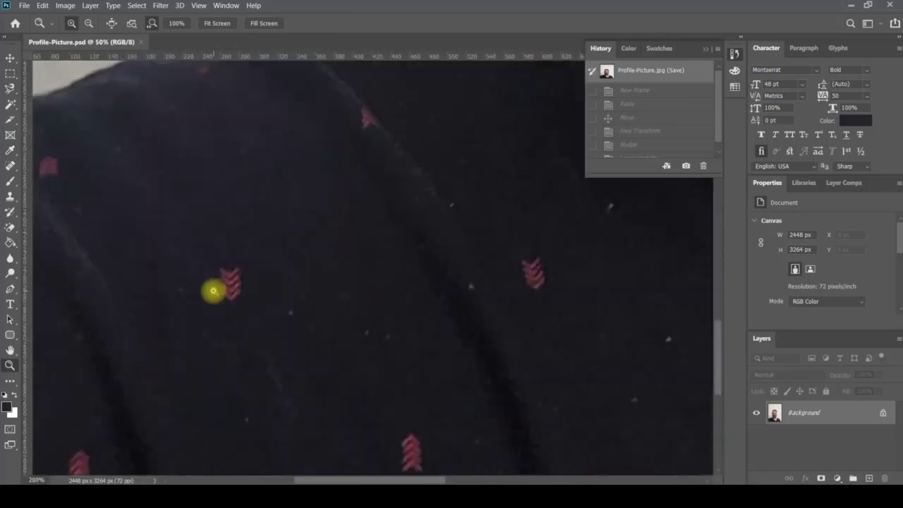
pyautogui.click(213, 289)
pyautogui.click(214, 290)
pyautogui.press('i')
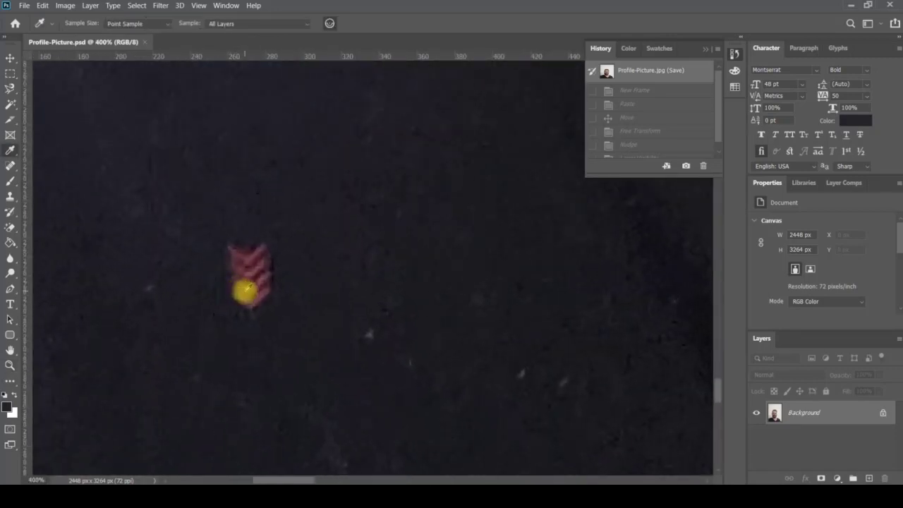
pyautogui.click(246, 293)
# Swap the foreground and background colors back and forth, ending with white as foreground and dark red as background.
pyautogui.press('z')
pyautogui.keyDown('alt'); pyautogui.click(370, 325); pyautogui.keyUp('alt')
pyautogui.keyDown('alt'); pyautogui.click(369, 324); pyautogui.keyUp('alt')
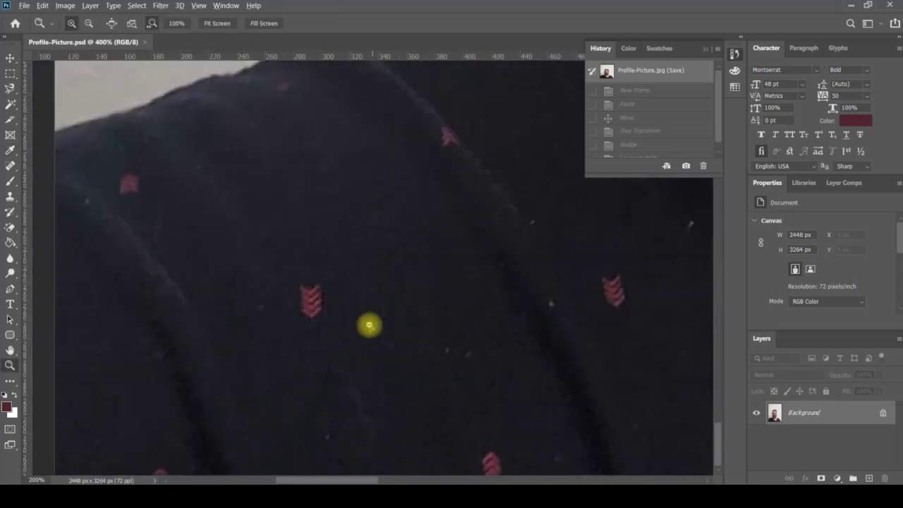
pyautogui.keyDown('alt'); pyautogui.click(369, 324); pyautogui.keyUp('alt')
pyautogui.keyDown('alt'); pyautogui.click(369, 324); pyautogui.keyUp('alt')
pyautogui.keyDown('alt'); pyautogui.click(369, 308); pyautogui.keyUp('alt')
pyautogui.press('i')
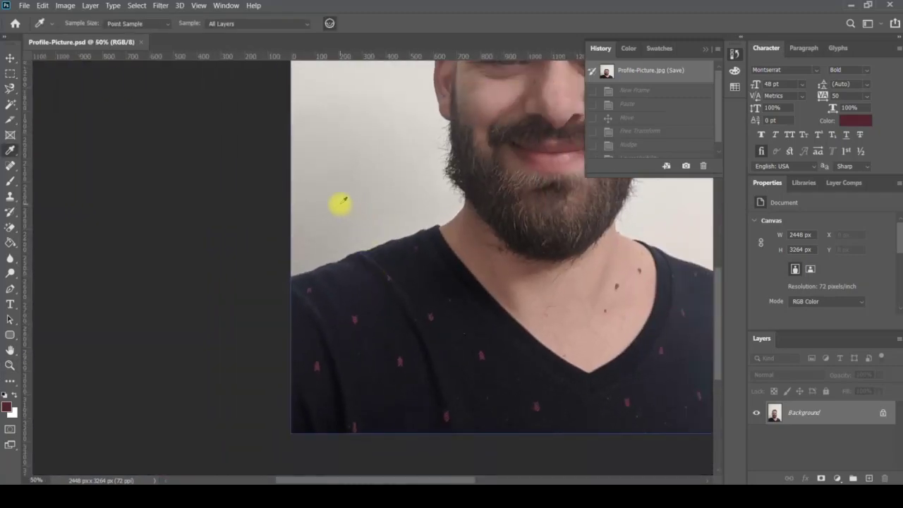
pyautogui.press('x')
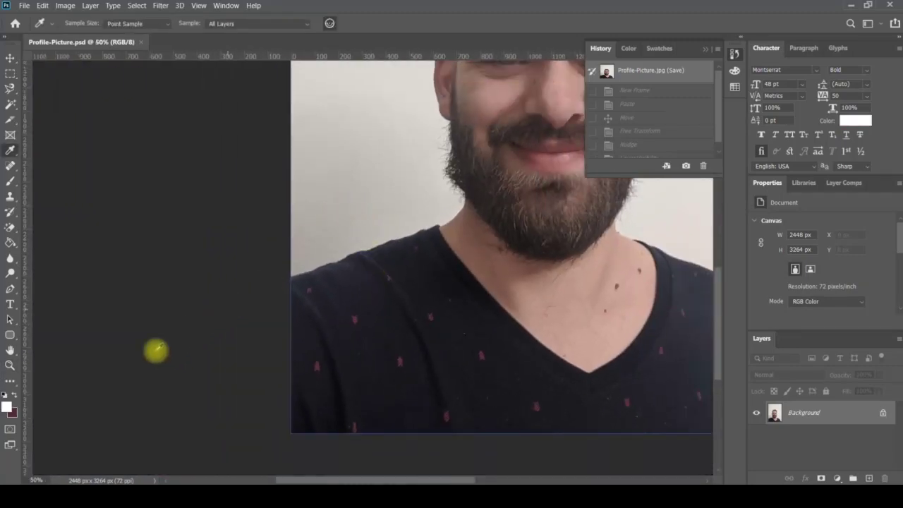
pyautogui.press('x')
pyautogui.press('x')
pyautogui.press('x')
pyautogui.press('x')
pyautogui.press('x')
pyautogui.press('x')
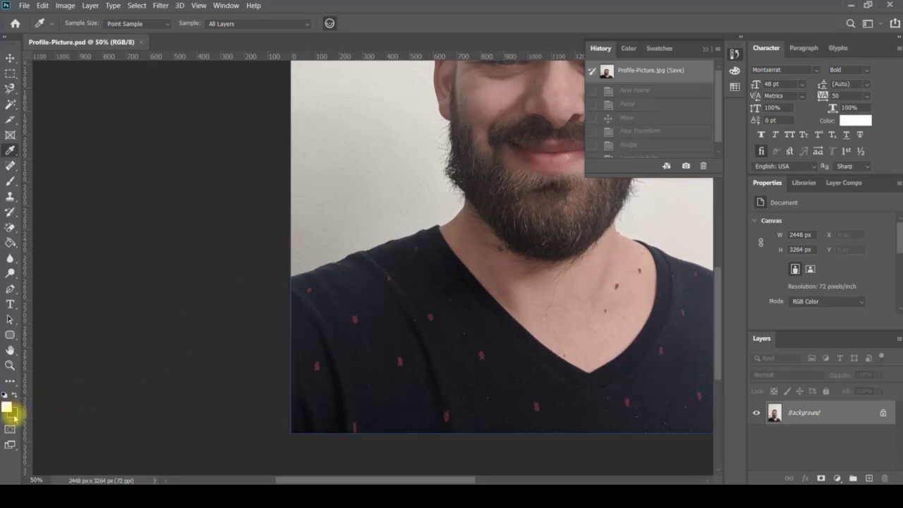
pyautogui.press('x')
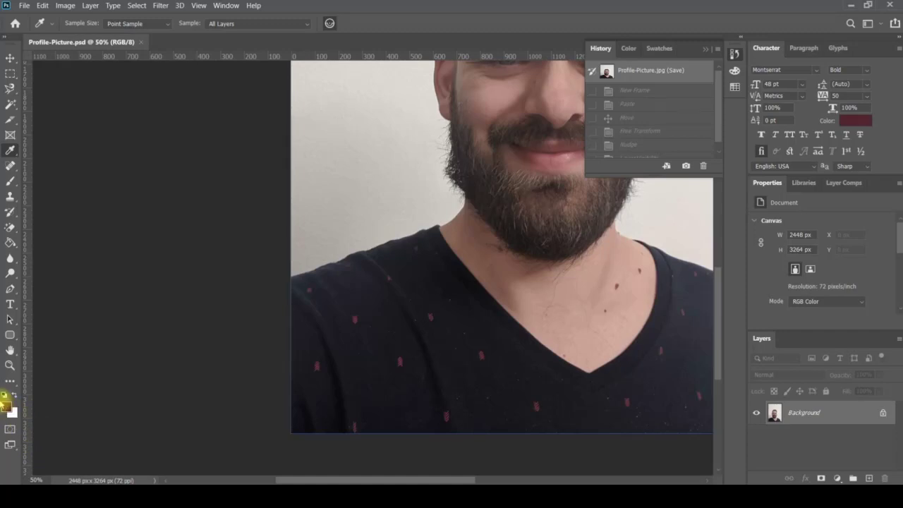
pyautogui.press('x')
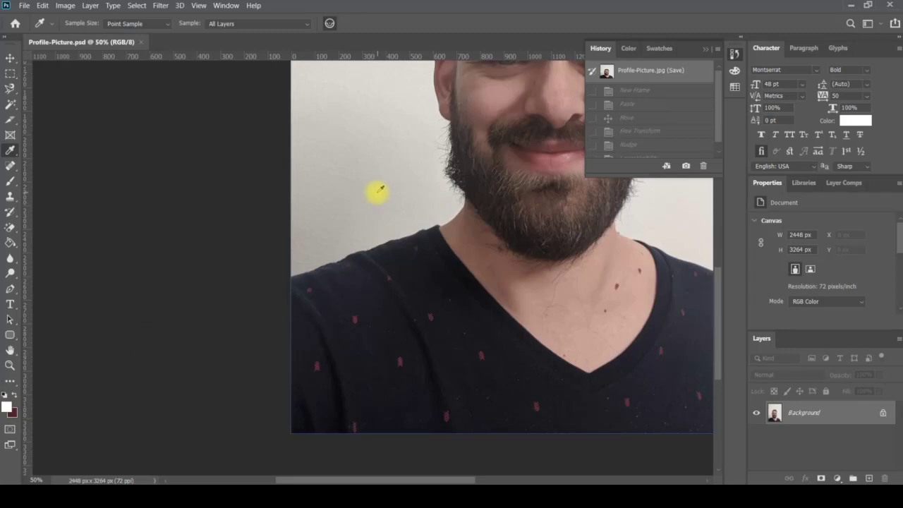
# Sample the light grey wall beside the beard as the foreground color and inspect it in the Color Picker.
pyautogui.click(378, 192)
pyautogui.click(7, 406)
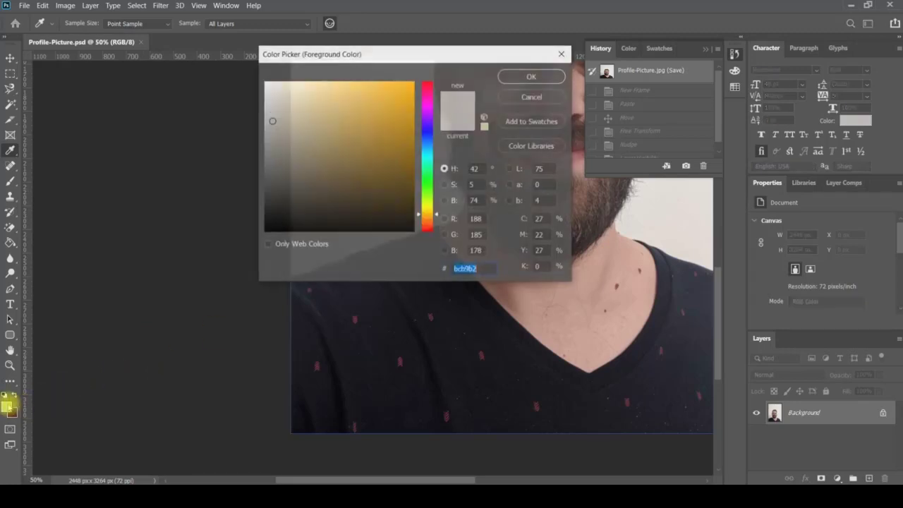
pyautogui.click(509, 77)
# Switch from the Eyedropper to the 3D Material Eyedropper tool.
pyautogui.press('z')
pyautogui.keyDown('alt'); pyautogui.click(562, 316); pyautogui.keyUp('alt')
pyautogui.keyDown('alt'); pyautogui.click(562, 317); pyautogui.keyUp('alt')
pyautogui.press('space')
pyautogui.moveTo(562, 316); pyautogui.dragTo(374, 268)
pyautogui.moveTo(470, 251); pyautogui.dragTo(467, 345)
pyautogui.press('i')
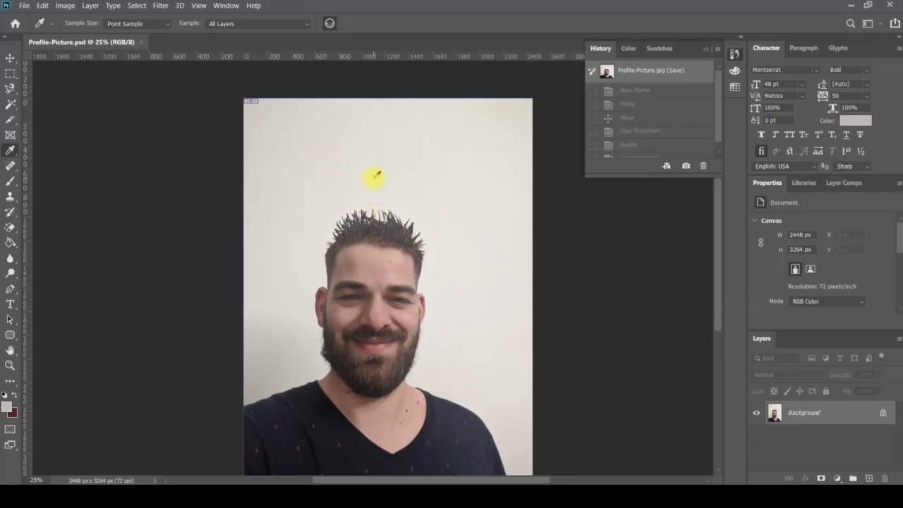
pyautogui.rightClick(11, 150)
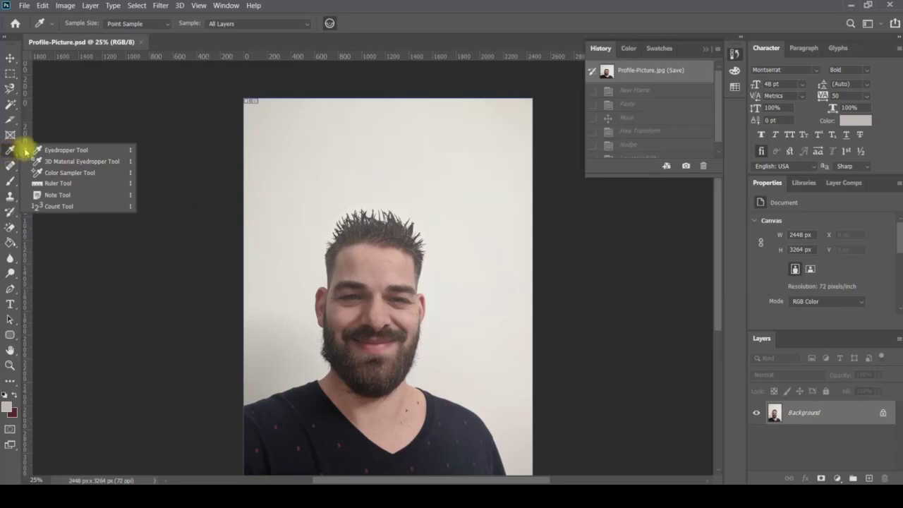
pyautogui.click(72, 163)
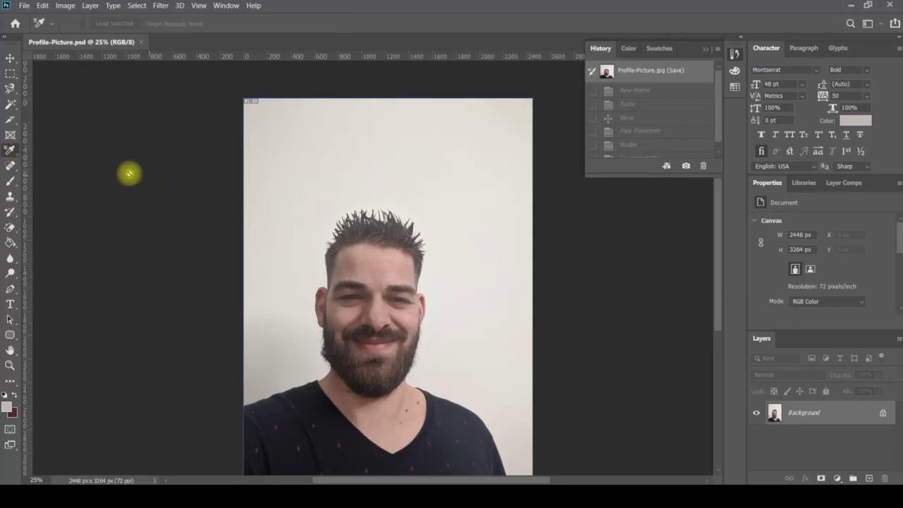
pyautogui.rightClick(10, 152)
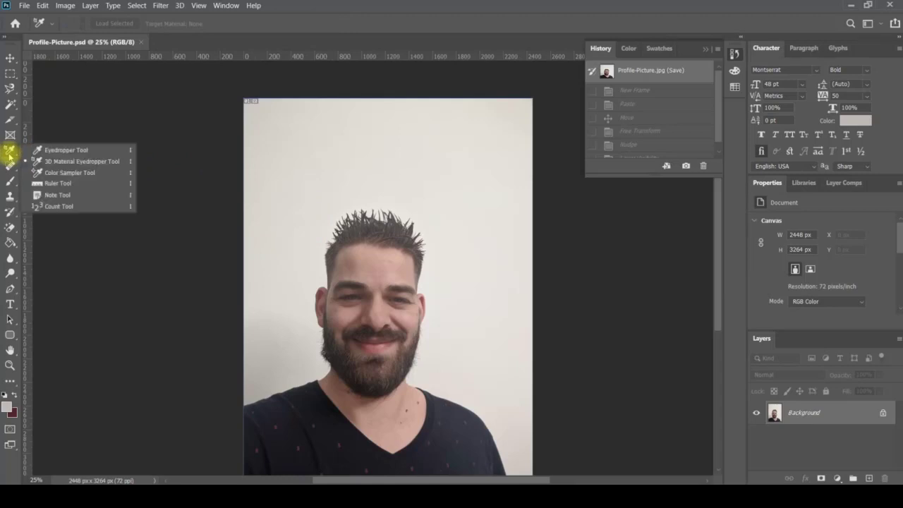
pyautogui.click(353, 213)
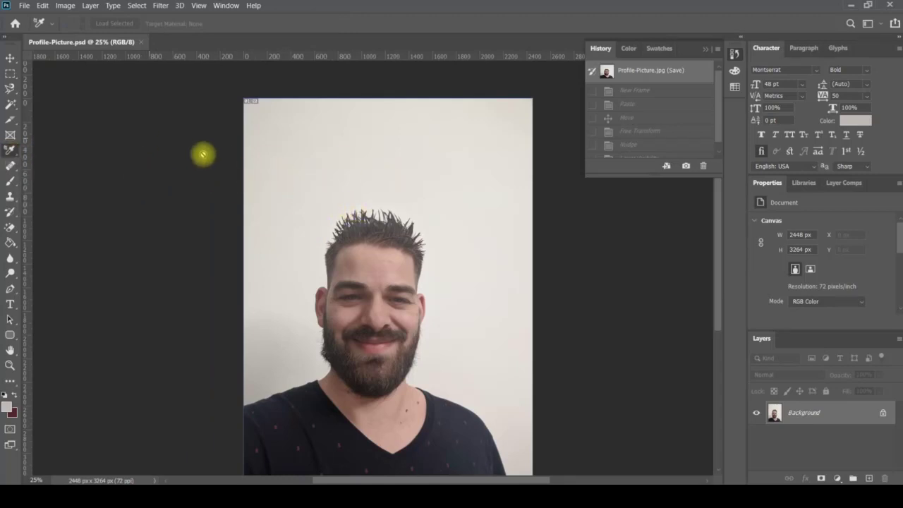
# Place a color sampler point on the wall beside the man's hair and move the Info panel to the photo's edge.
pyautogui.rightClick(12, 149)
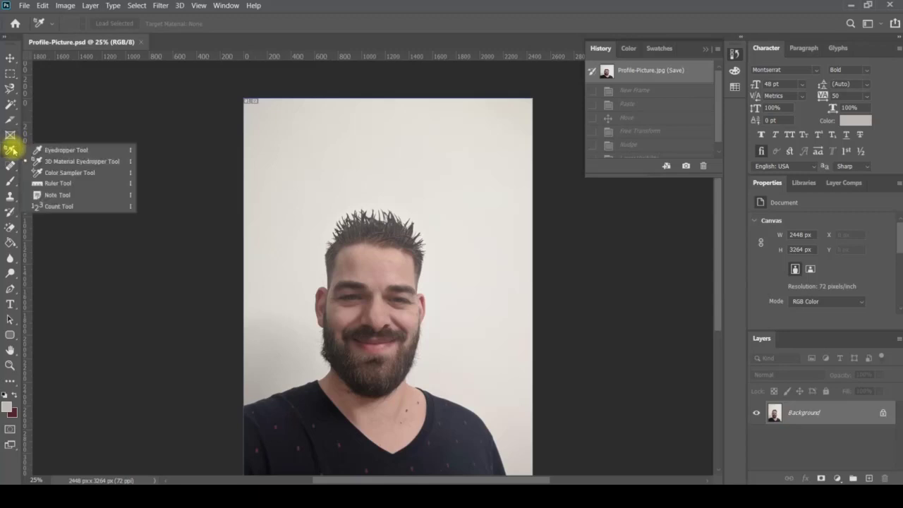
pyautogui.click(44, 174)
pyautogui.click(308, 257)
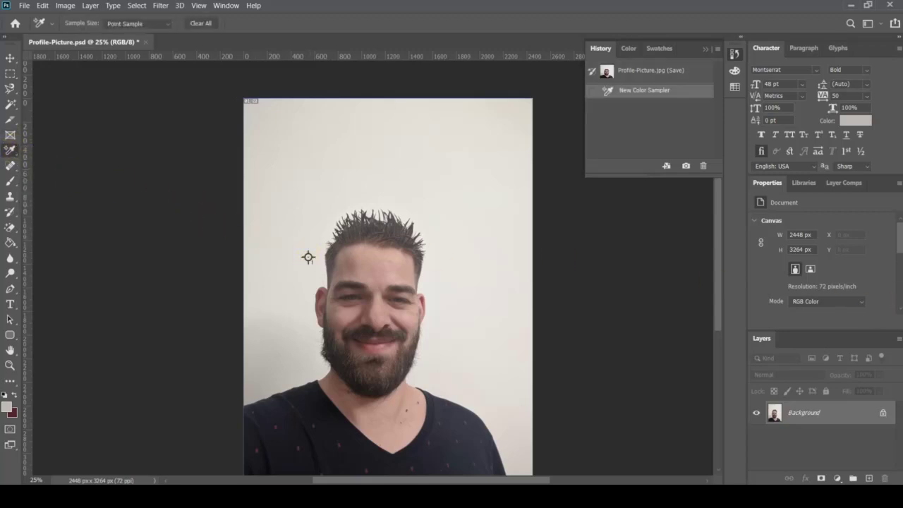
pyautogui.moveTo(678, 231); pyautogui.dragTo(596, 236)
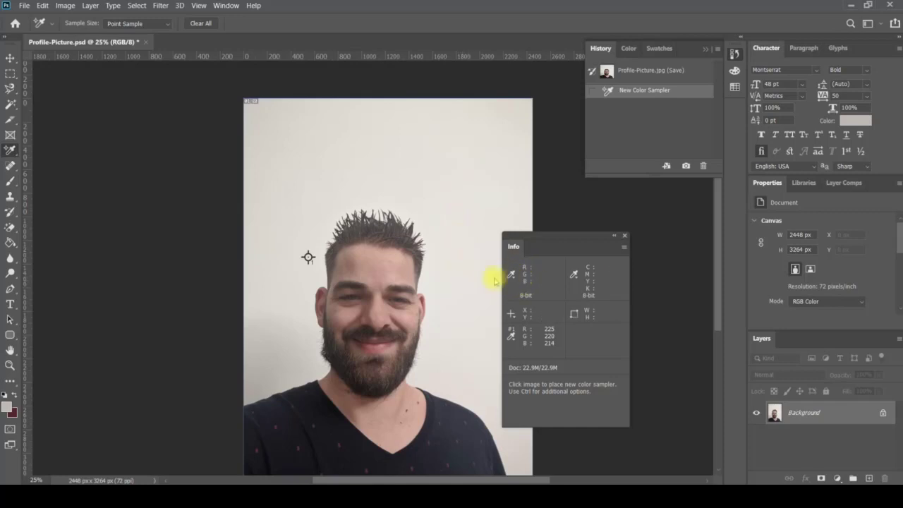
# Open the foreground Color Picker, move it clear of the Info panel and base its color field on the blue channel.
pyautogui.click(7, 406)
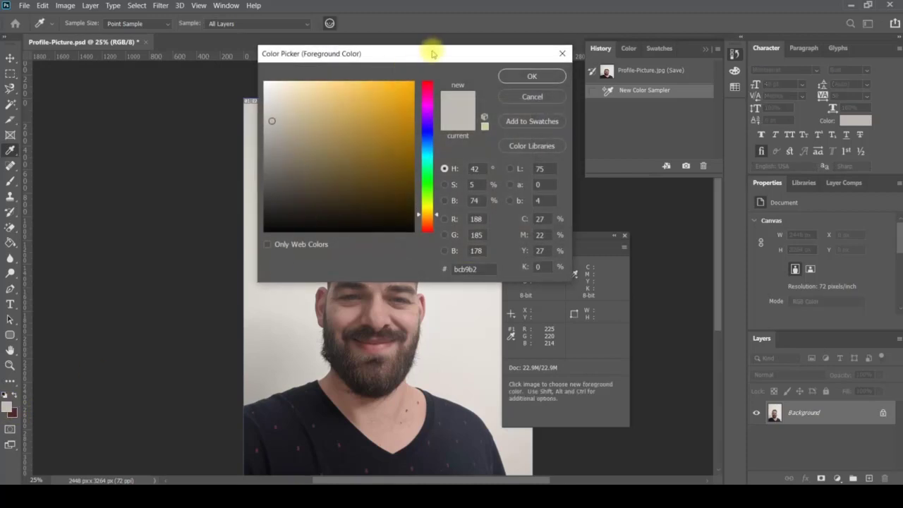
pyautogui.moveTo(450, 50); pyautogui.dragTo(275, 144)
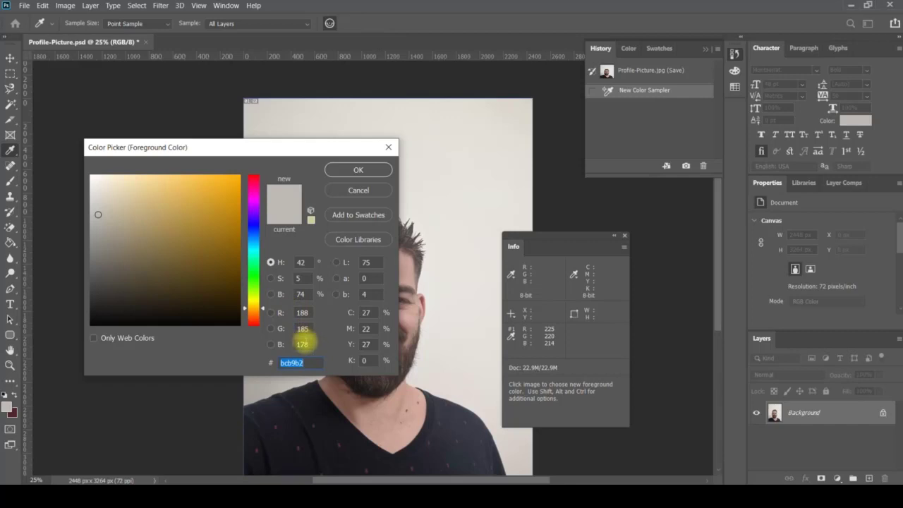
pyautogui.click(270, 344)
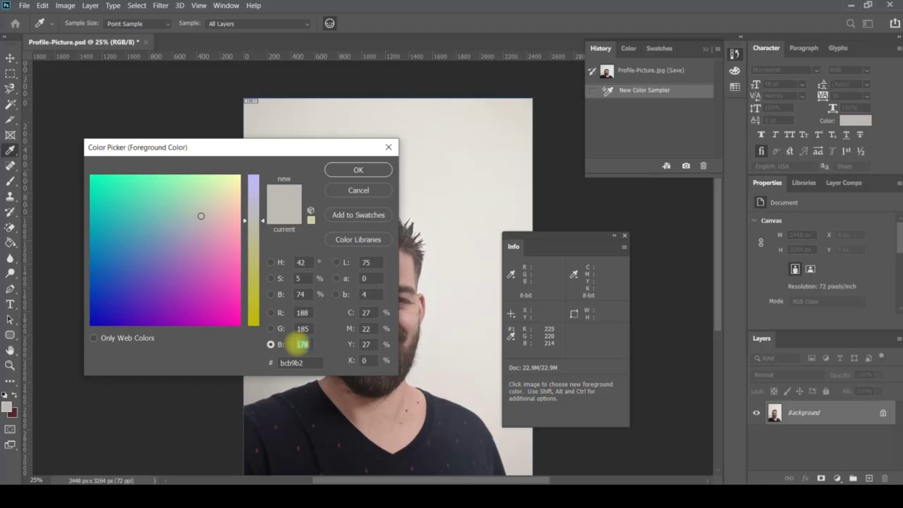
# Set the foreground color's blue, green and red values to 255 each for pure white.
pyautogui.write('255')
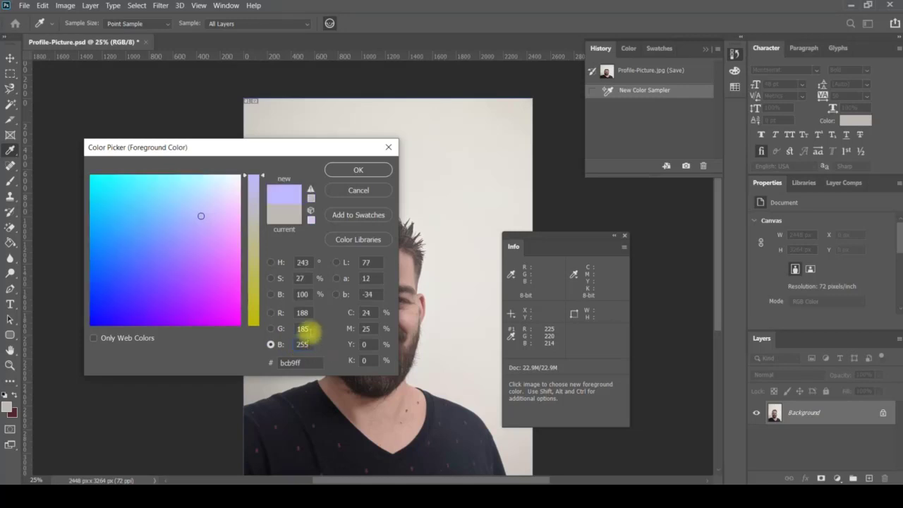
pyautogui.write('255')
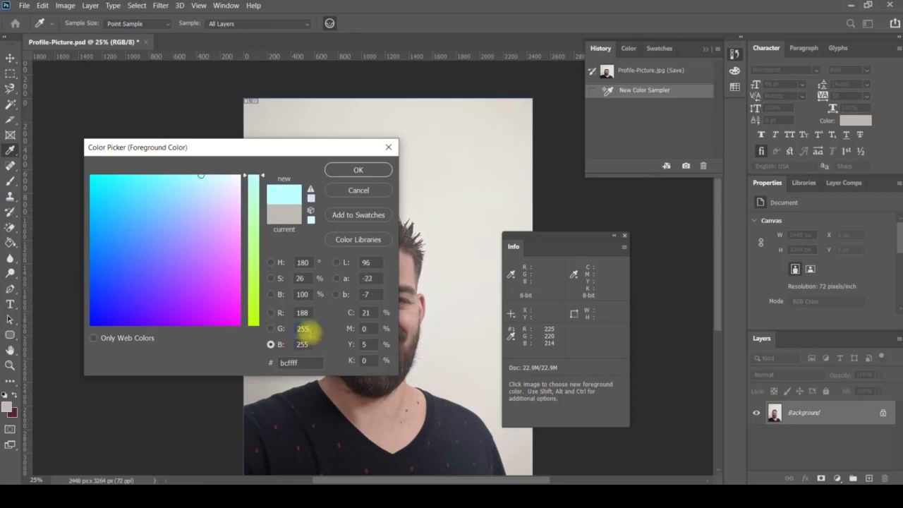
pyautogui.write('255')
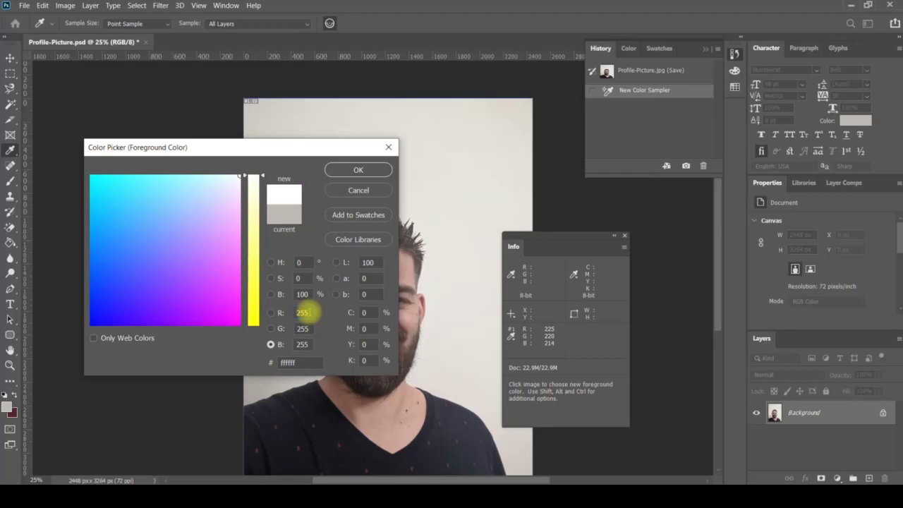
# Set the foreground color's red, green and blue values to 0 each for pure black.
pyautogui.press('BackSpace')
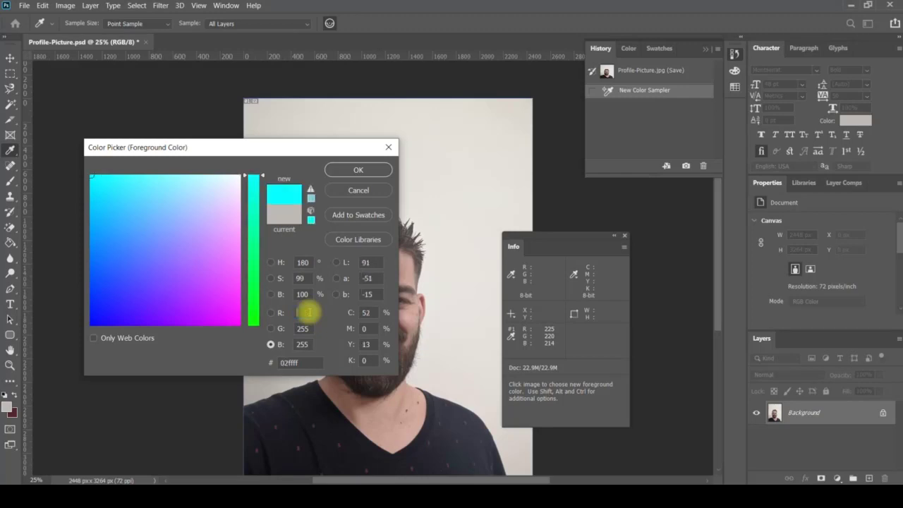
pyautogui.write('0')
pyautogui.press('Tab')
pyautogui.write('0')
pyautogui.press('Tab')
pyautogui.write('0')
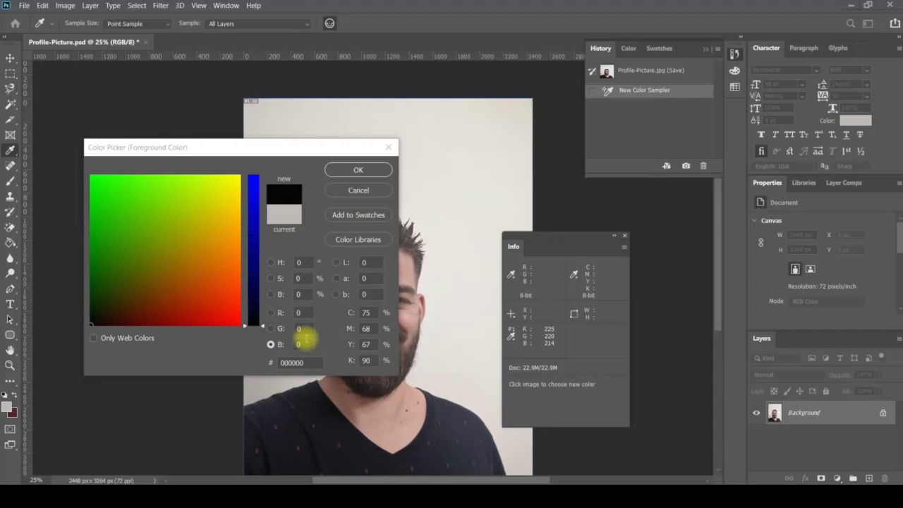
# Set the foreground color's red, green and blue values to 127 each for mid-grey and accept the color.
pyautogui.press('space')
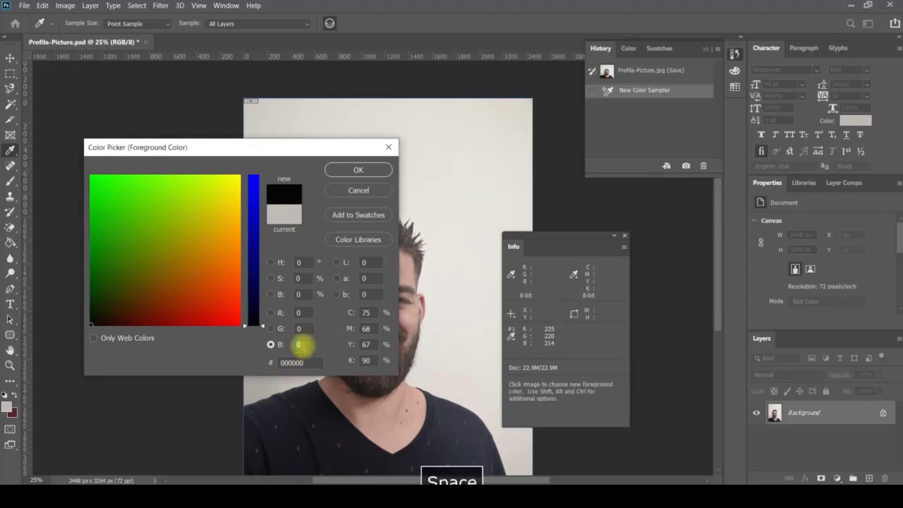
pyautogui.doubleClick(298, 344)
pyautogui.write('127')
pyautogui.click(302, 344)
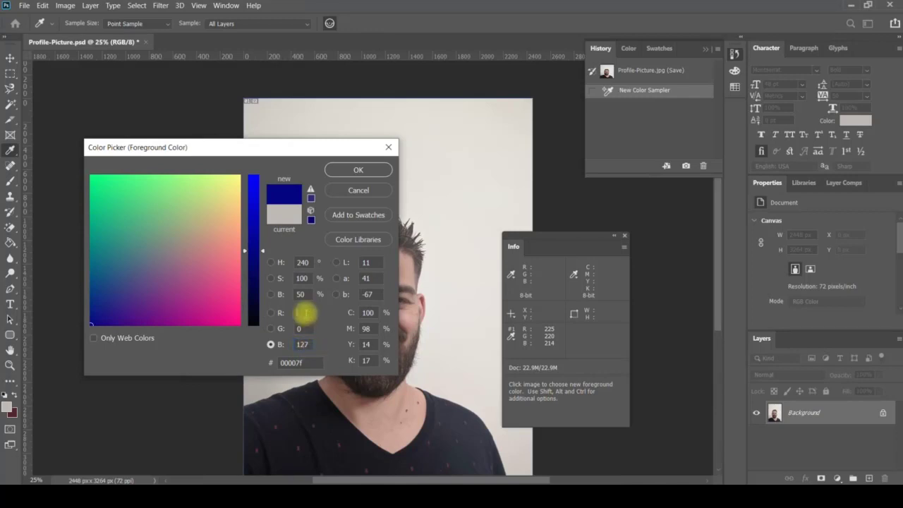
pyautogui.write('127')
pyautogui.press('Tab')
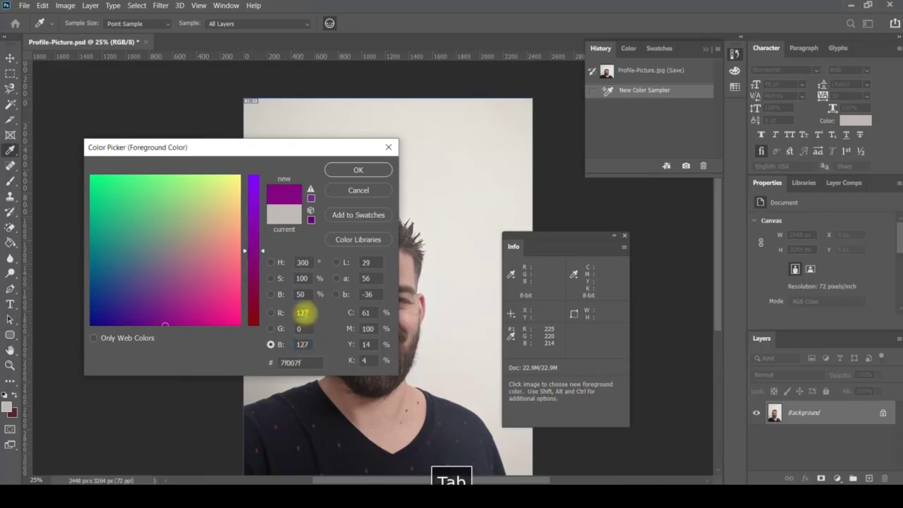
pyautogui.write('127')
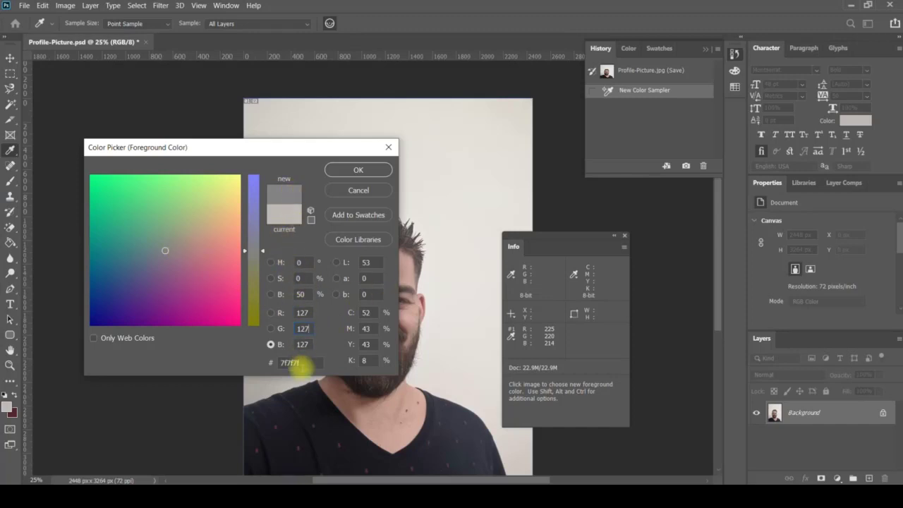
pyautogui.click(356, 170)
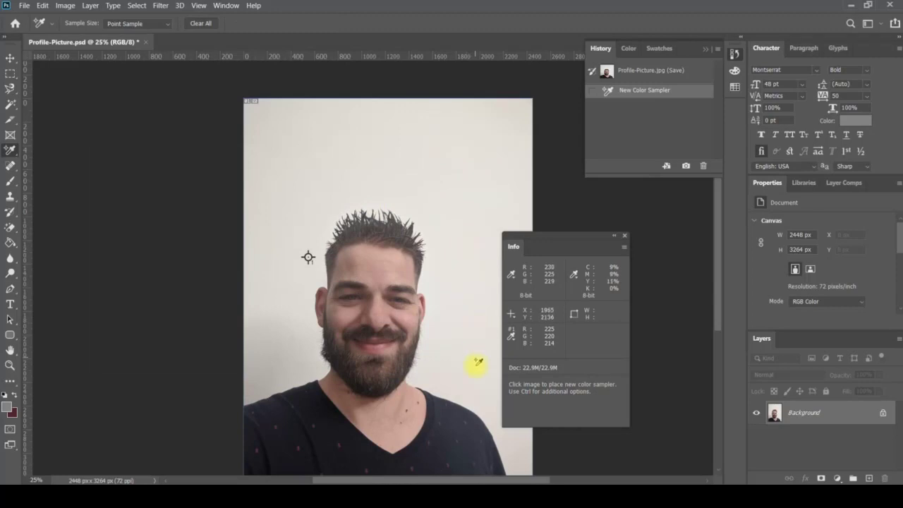
# Add four color samplers: on the wall beside the beard, on the shirt, on the neck and on the beard's edge.
pyautogui.click(479, 337)
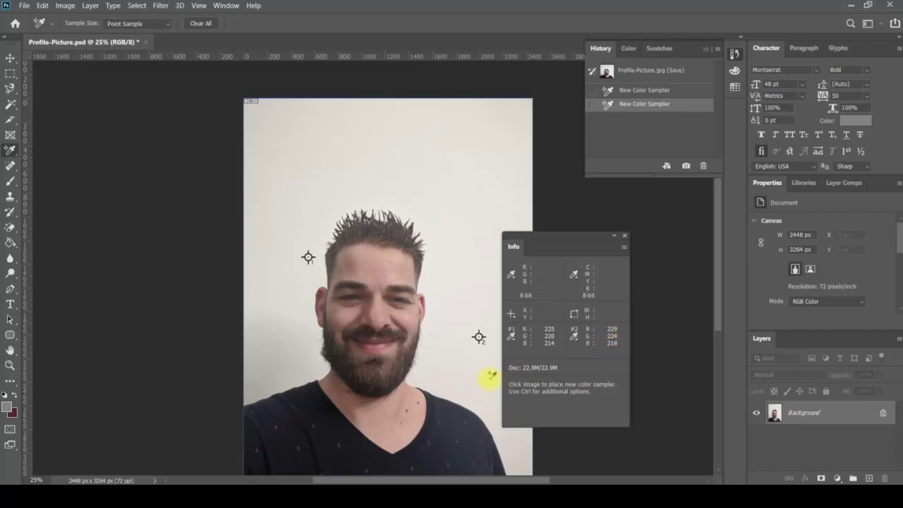
pyautogui.click(449, 436)
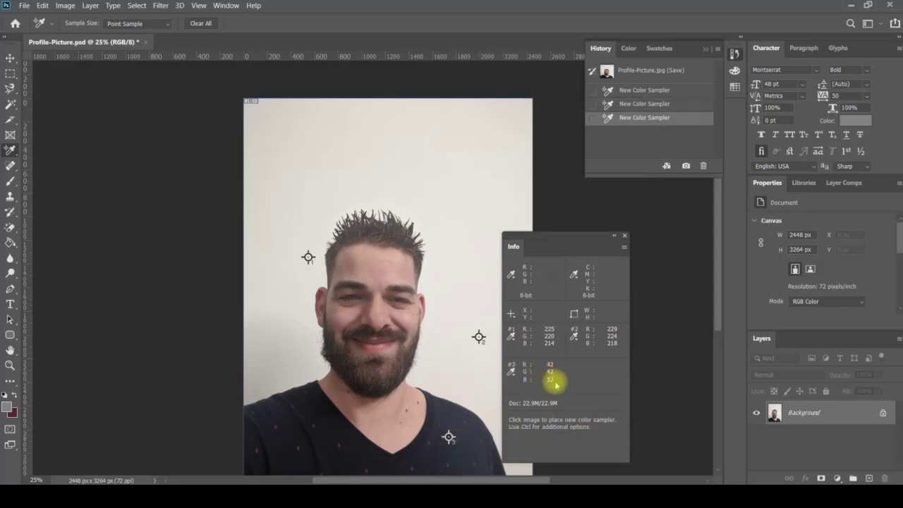
pyautogui.click(341, 405)
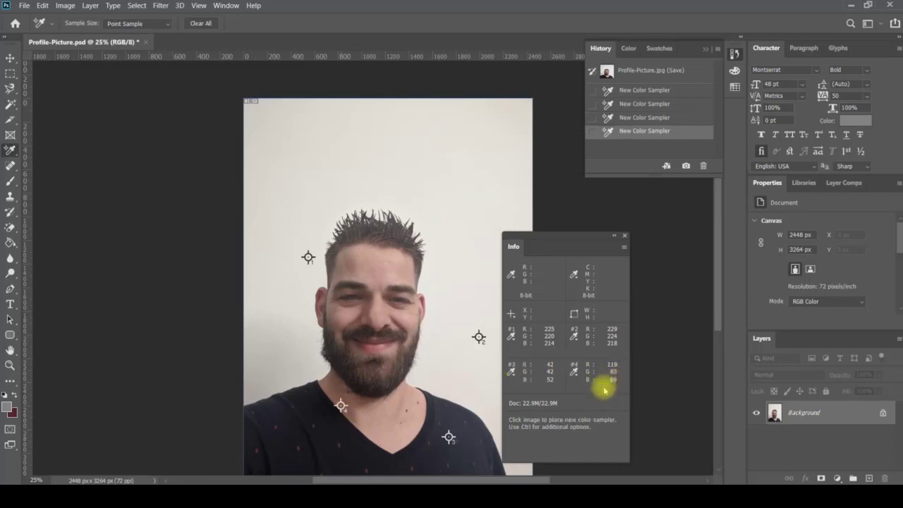
pyautogui.click(332, 354)
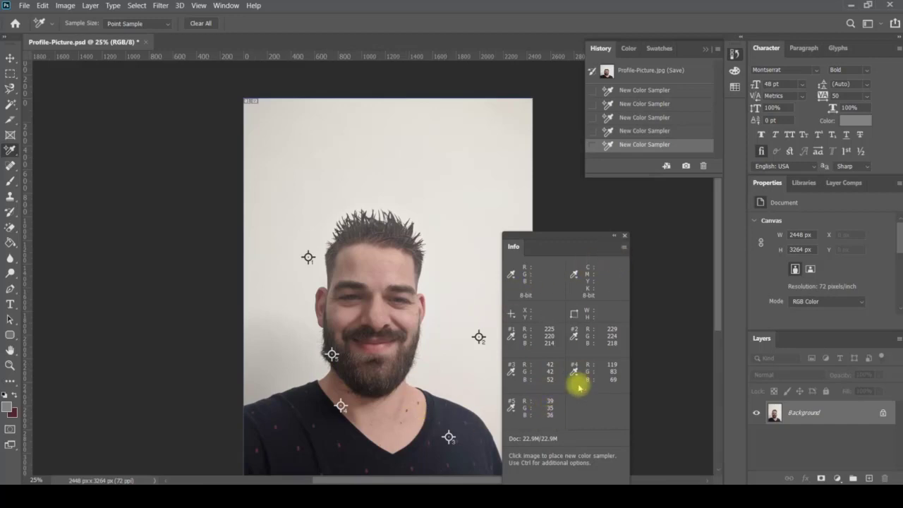
# Check the fifth sampler's readout options and add five more color samplers, two on the wall and three along the hairline.
pyautogui.click(512, 408)
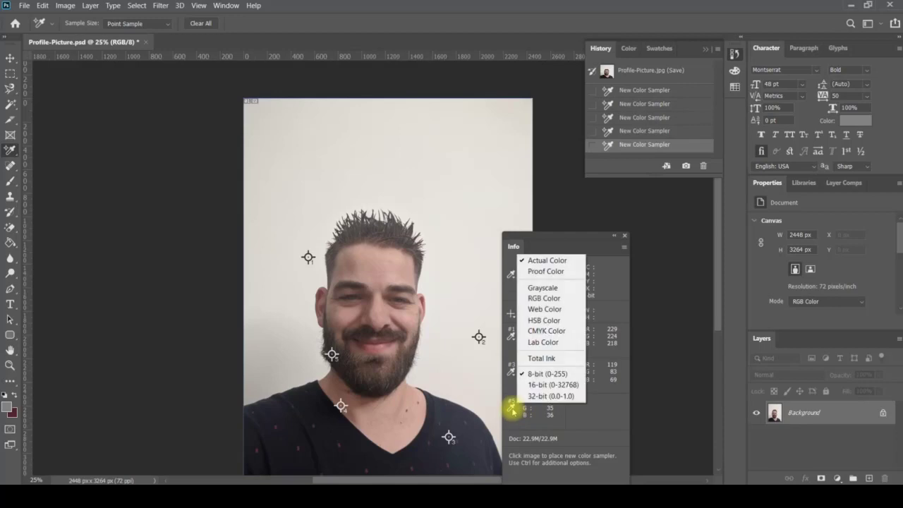
pyautogui.click(513, 409)
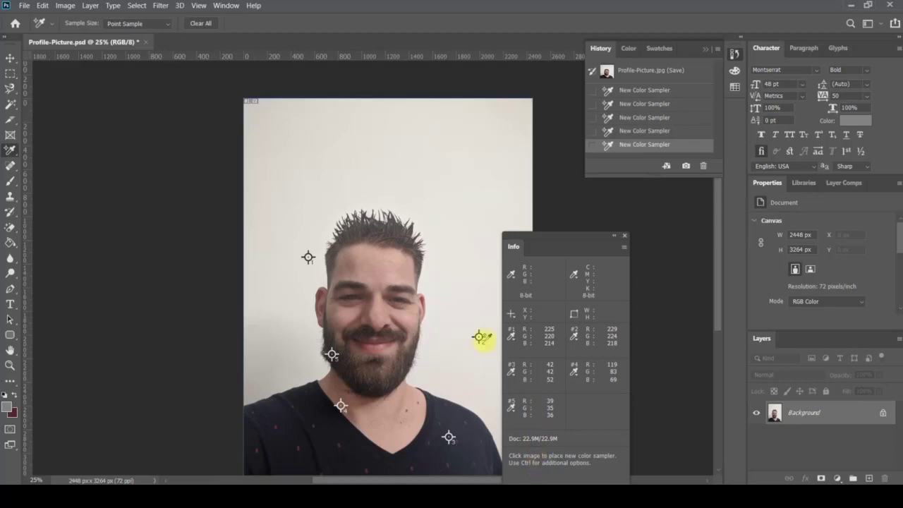
pyautogui.click(450, 232)
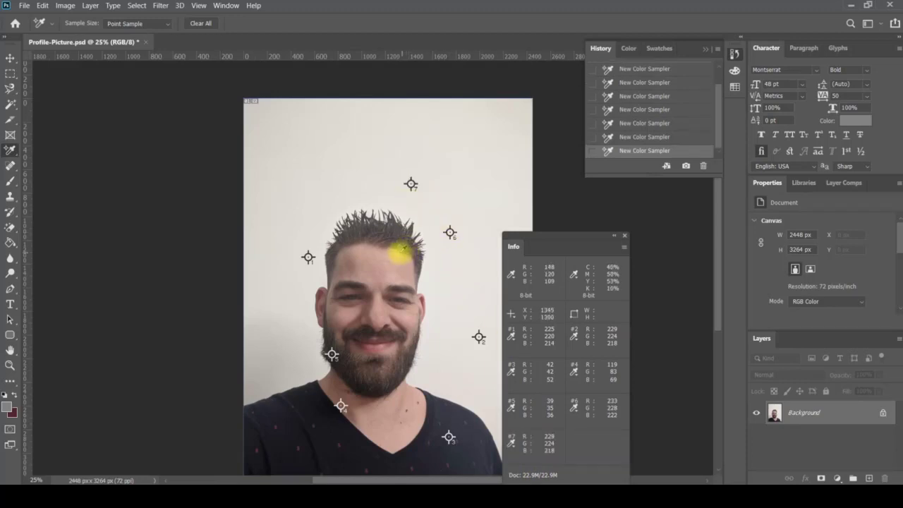
pyautogui.click(400, 252)
pyautogui.click(365, 237)
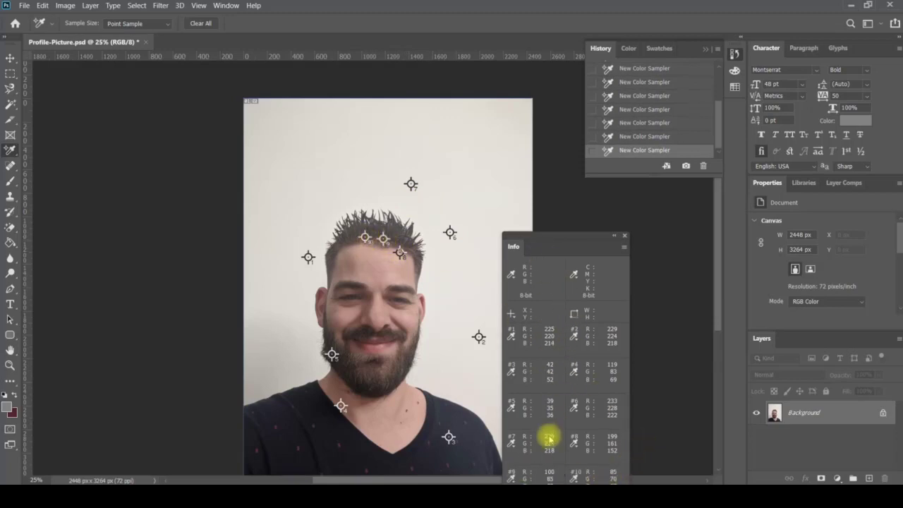
# Move the Info panel so all sampler readouts fit and try to add an eleventh color sampler.
pyautogui.moveTo(565, 236); pyautogui.dragTo(640, 91)
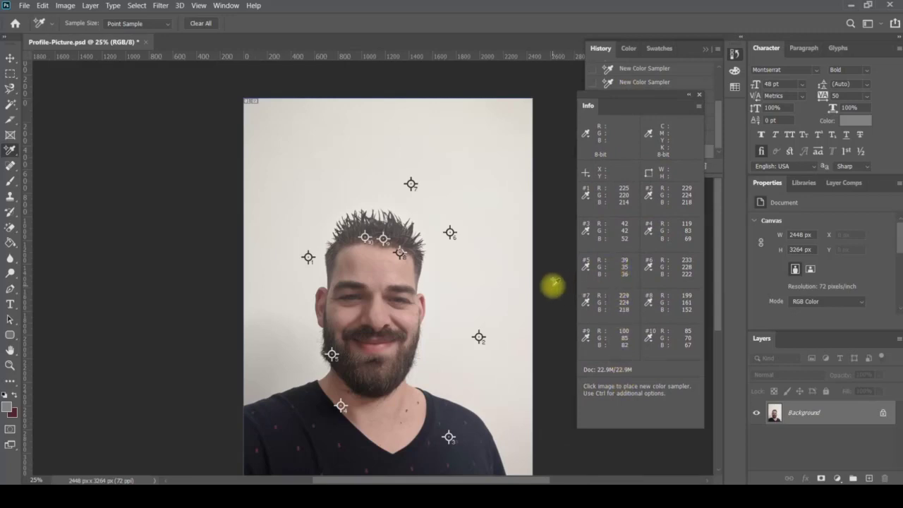
pyautogui.click(557, 136)
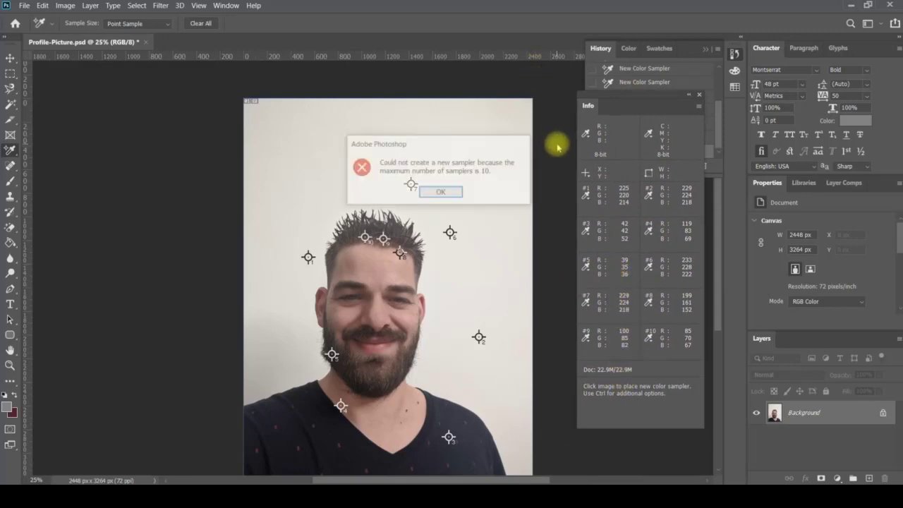
pyautogui.click(443, 194)
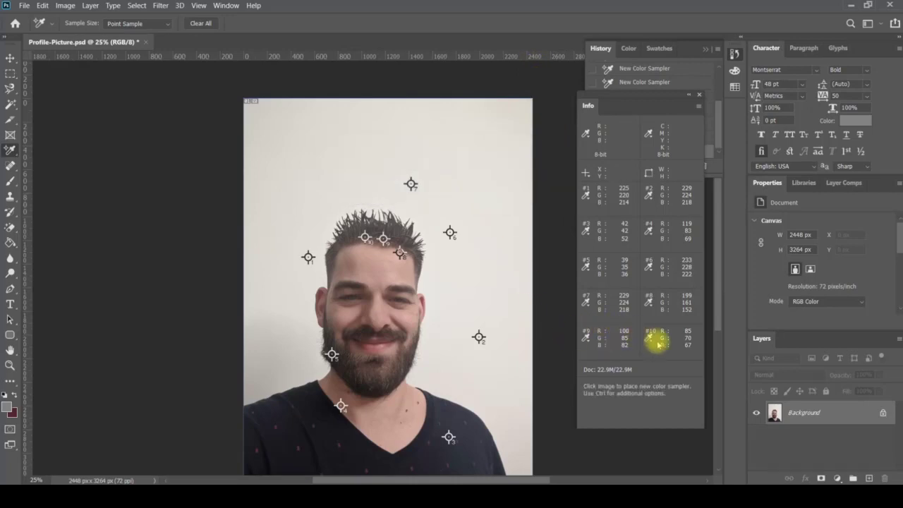
# Close the Info panel.
pyautogui.click(697, 106)
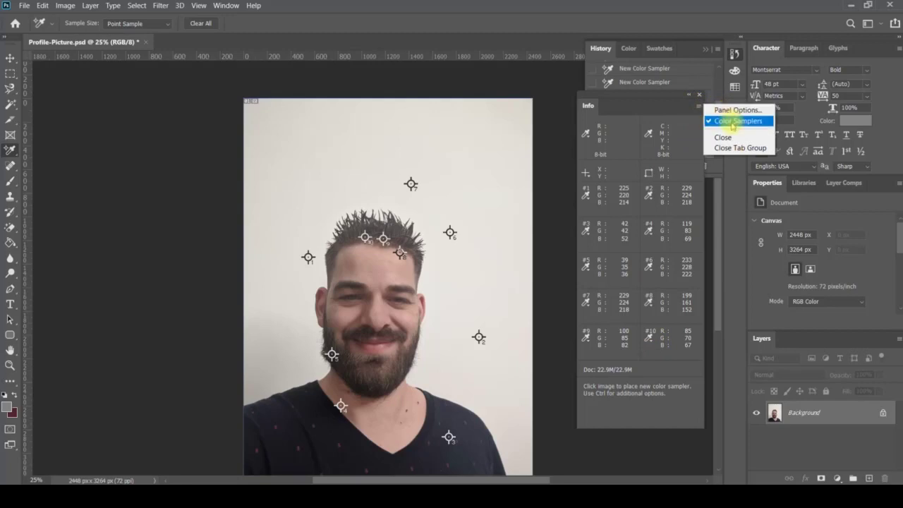
pyautogui.click(723, 137)
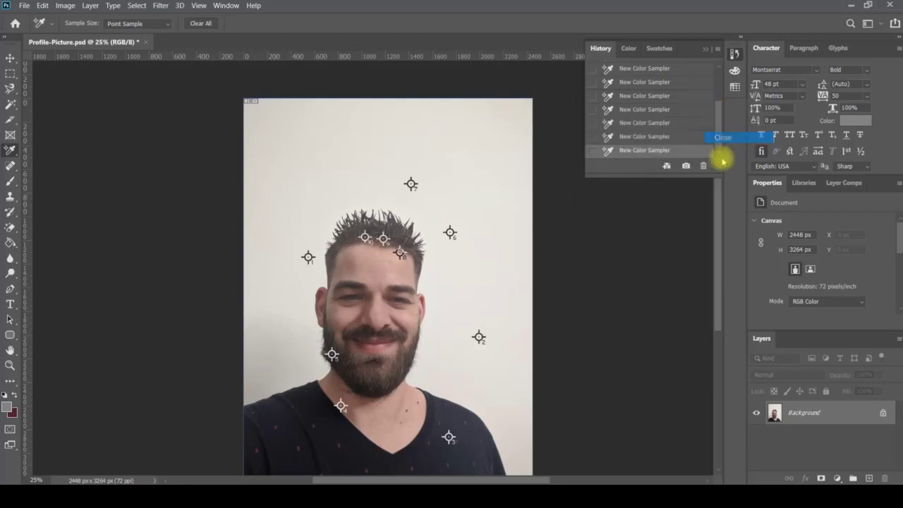
pyautogui.click(482, 235)
pyautogui.click(459, 191)
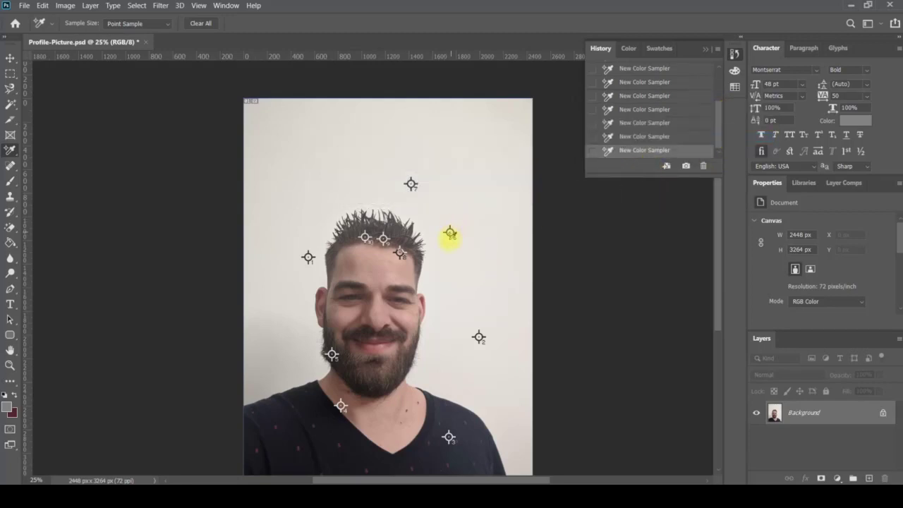
# Delete the color sampler on the wall beside the hair and the one on the wall beside the beard.
pyautogui.rightClick(450, 232)
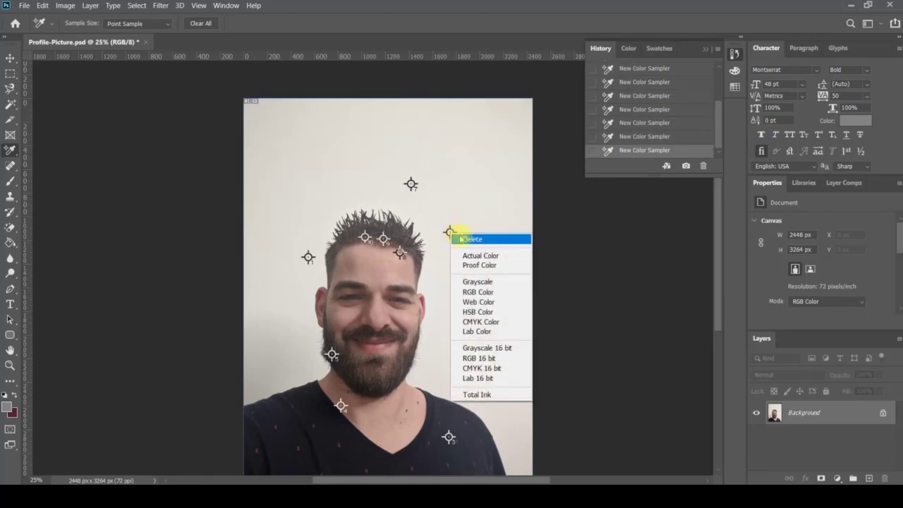
pyautogui.click(460, 237)
pyautogui.rightClick(480, 332)
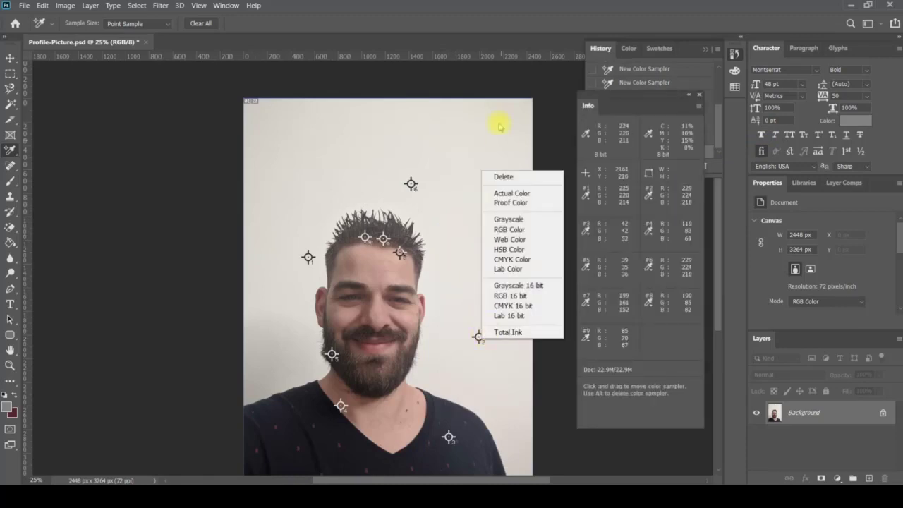
pyautogui.click(515, 175)
pyautogui.rightClick(413, 185)
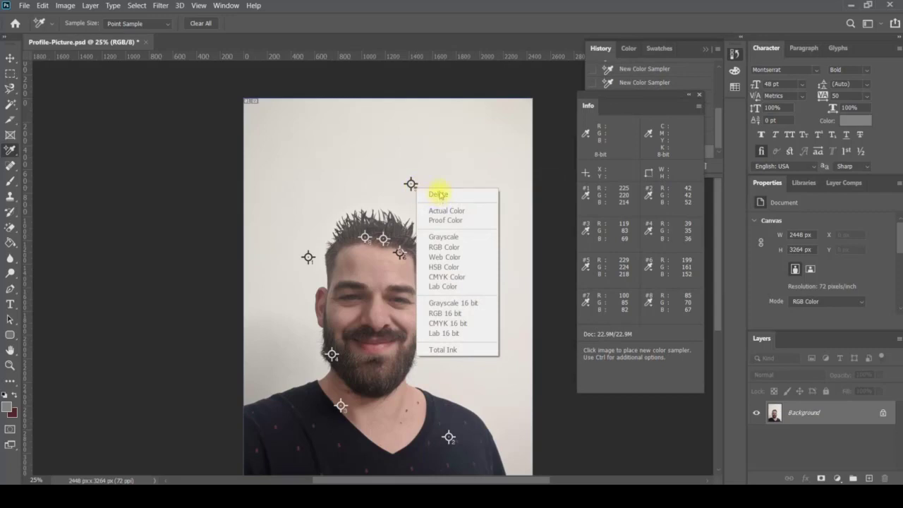
pyautogui.click(432, 160)
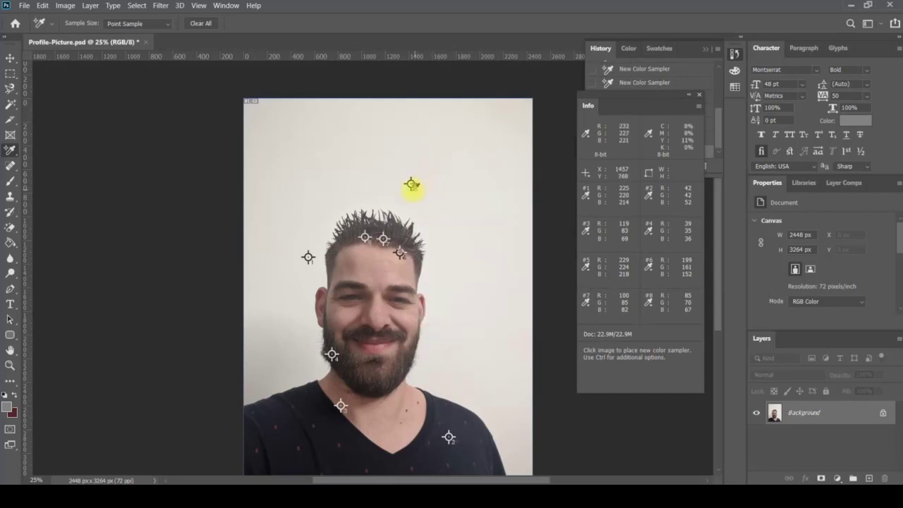
pyautogui.rightClick(411, 185)
pyautogui.rightClick(371, 268)
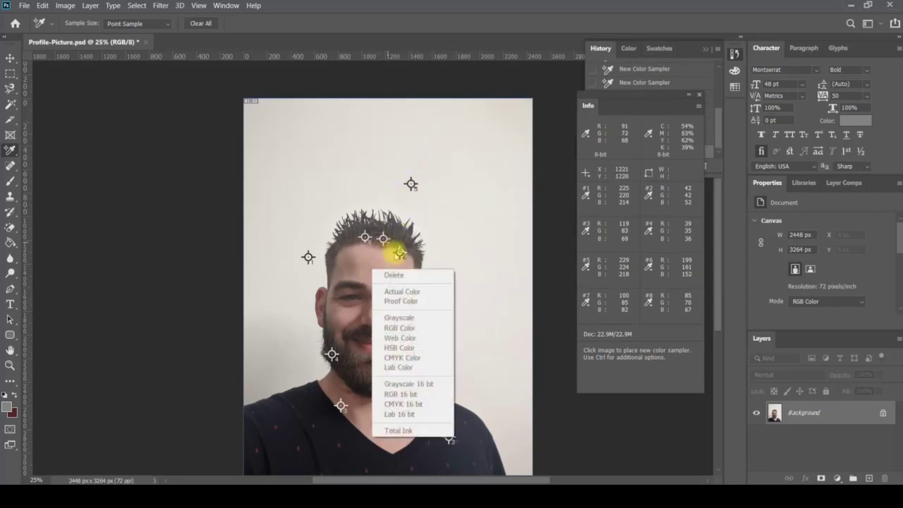
pyautogui.click(396, 269)
# Delete the two color samplers on the right end and the middle of the hairline.
pyautogui.rightClick(399, 253)
pyautogui.click(408, 257)
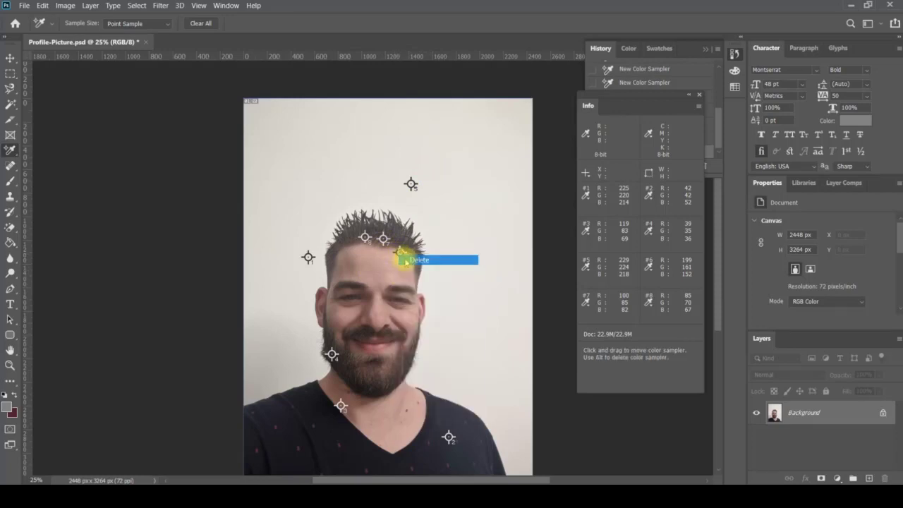
pyautogui.rightClick(385, 240)
pyautogui.click(397, 232)
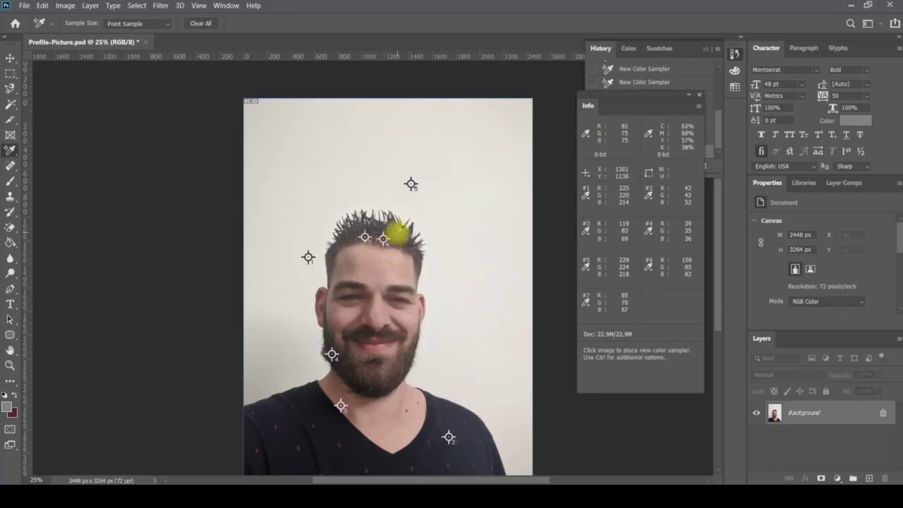
pyautogui.rightClick(394, 247)
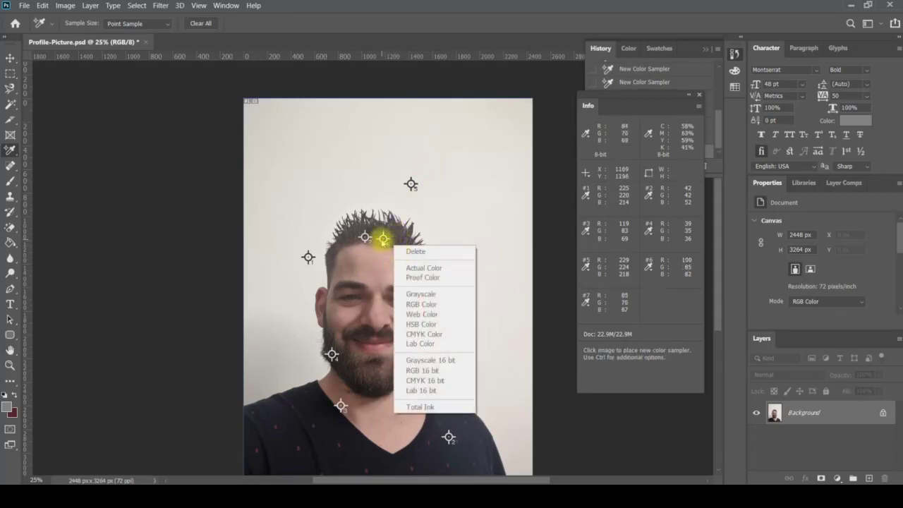
pyautogui.rightClick(384, 239)
pyautogui.click(395, 247)
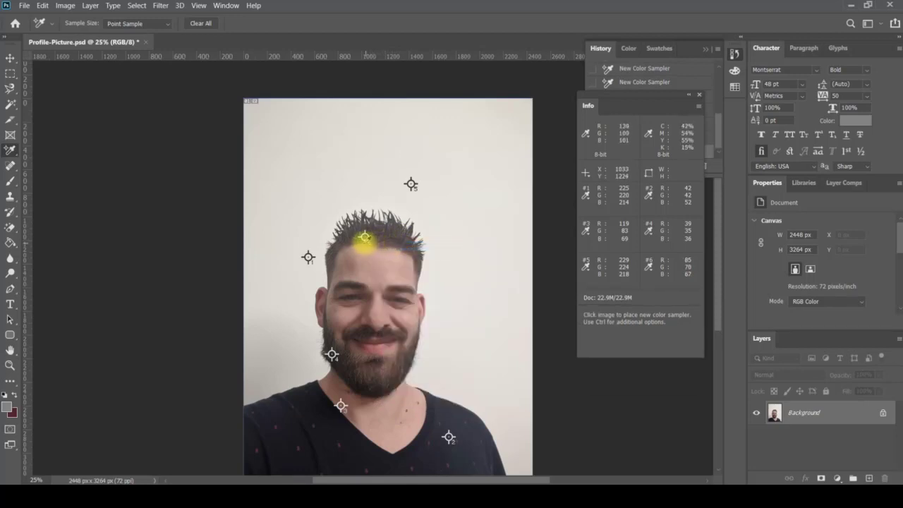
# Delete the color sampler above the head and the one on the wall to the left of the hair.
pyautogui.rightClick(364, 241)
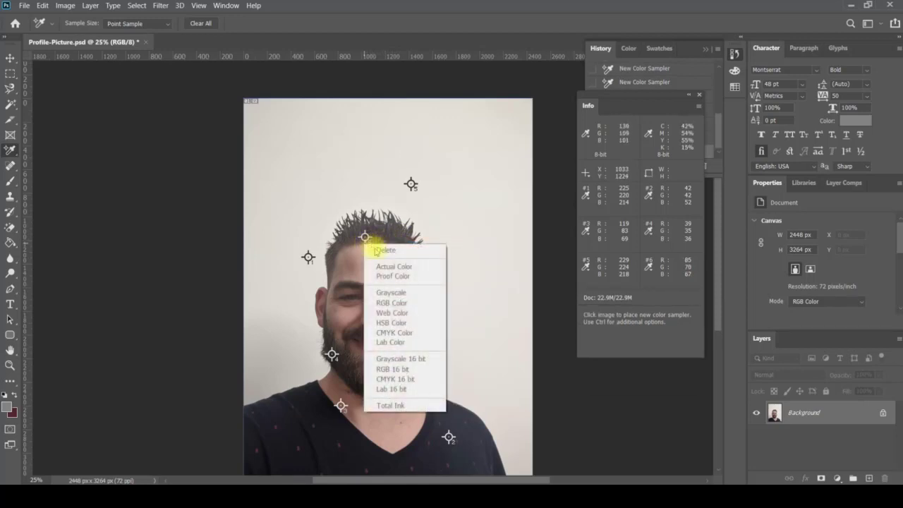
pyautogui.click(410, 187)
pyautogui.rightClick(408, 184)
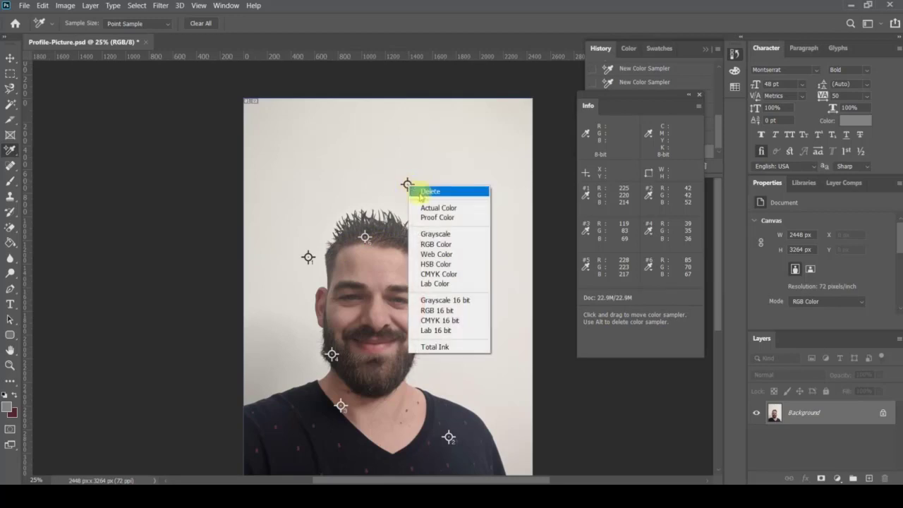
pyautogui.click(423, 190)
pyautogui.rightClick(364, 246)
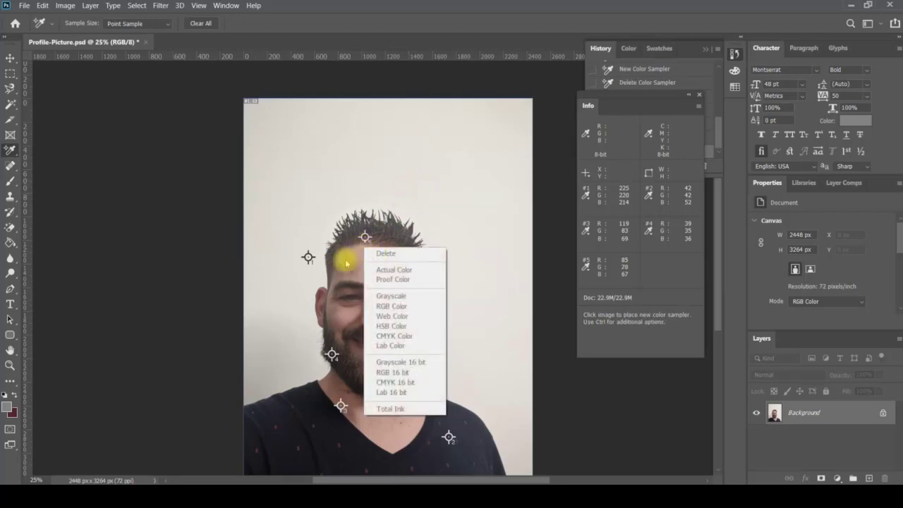
pyautogui.rightClick(308, 258)
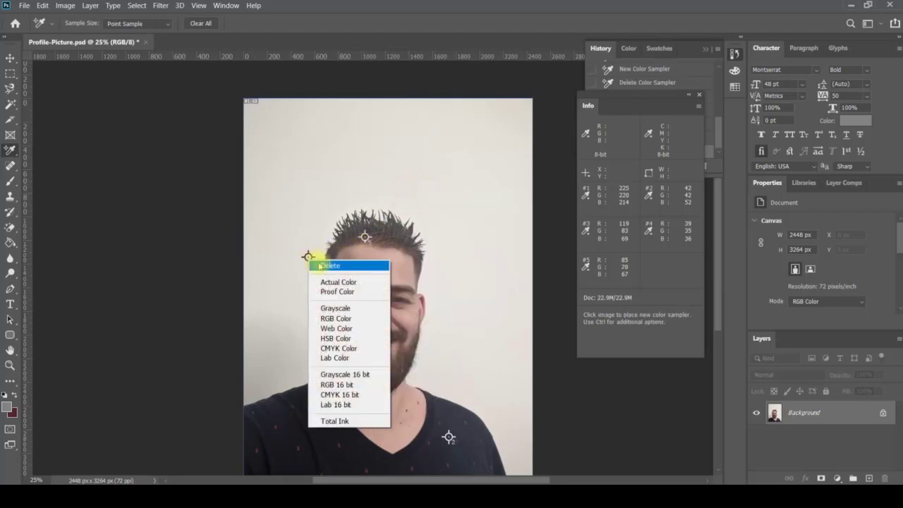
pyautogui.click(326, 259)
pyautogui.rightClick(333, 355)
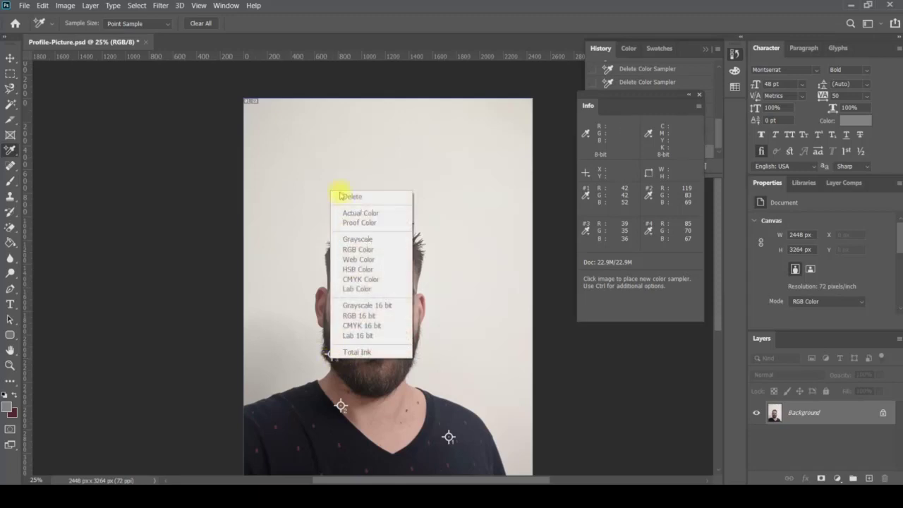
pyautogui.click(337, 363)
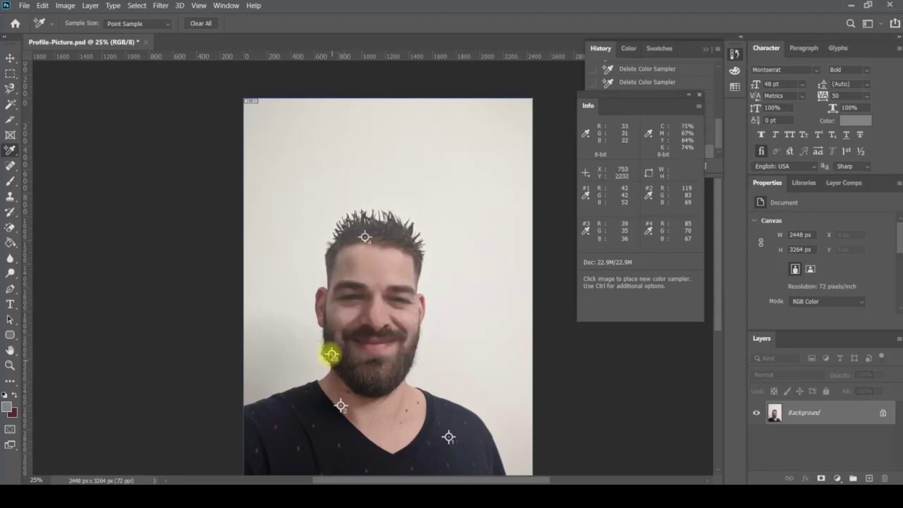
pyautogui.rightClick(333, 363)
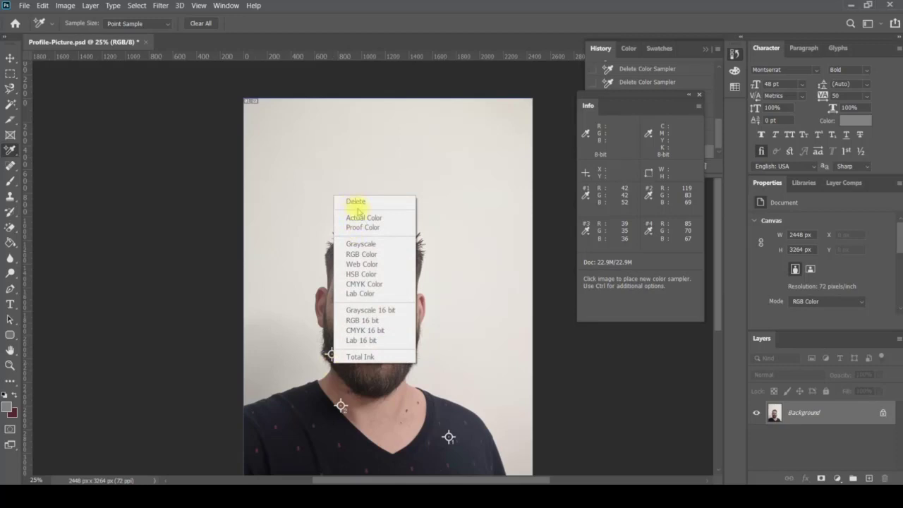
# Delete the color samplers on the neck and on the shirt.
pyautogui.click(346, 405)
pyautogui.rightClick(344, 404)
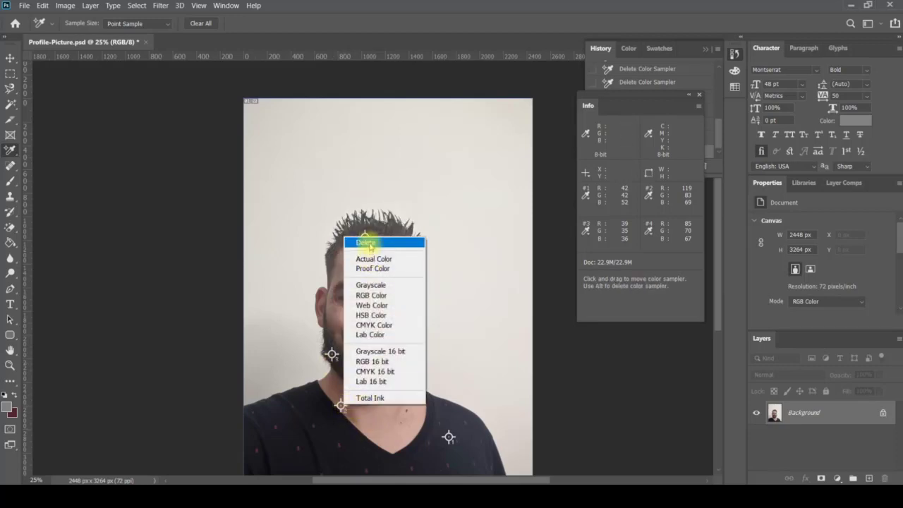
pyautogui.click(366, 242)
pyautogui.rightClick(448, 438)
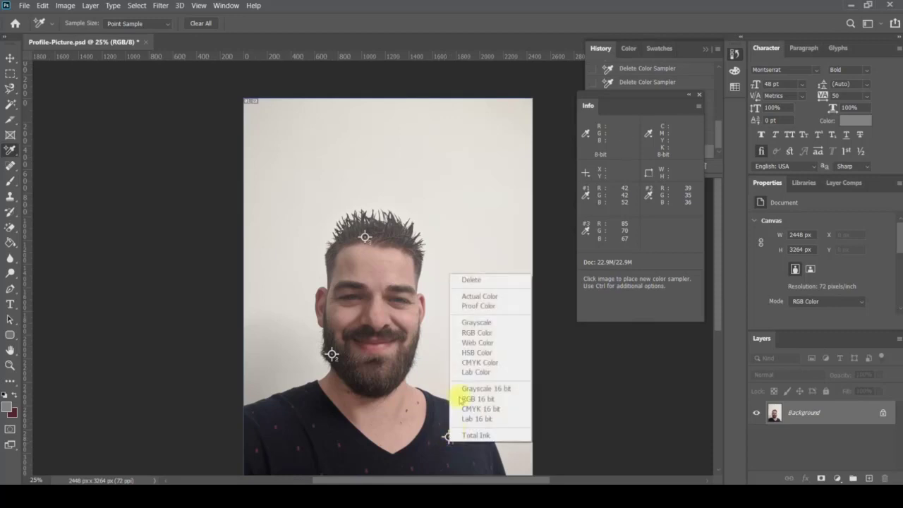
pyautogui.click(447, 438)
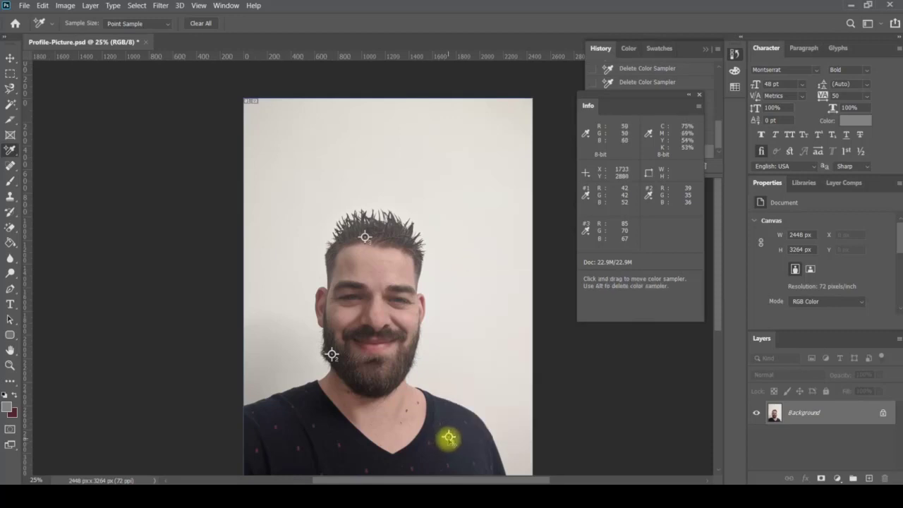
pyautogui.rightClick(447, 437)
pyautogui.click(463, 277)
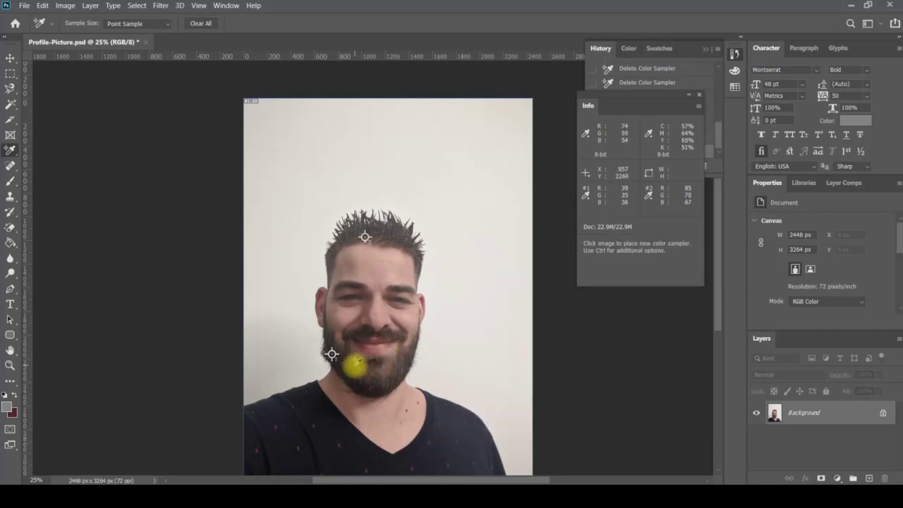
# Delete the color sampler on the front of the hair.
pyautogui.rightClick(332, 354)
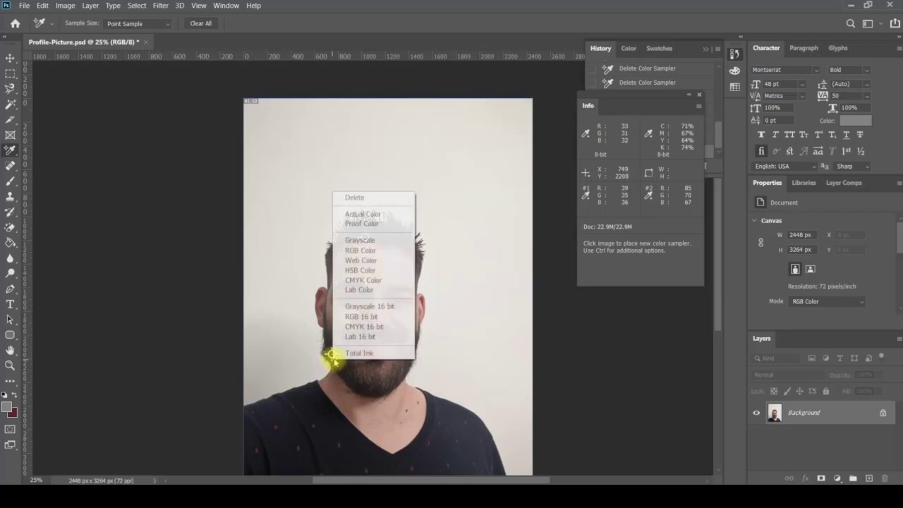
pyautogui.rightClick(364, 238)
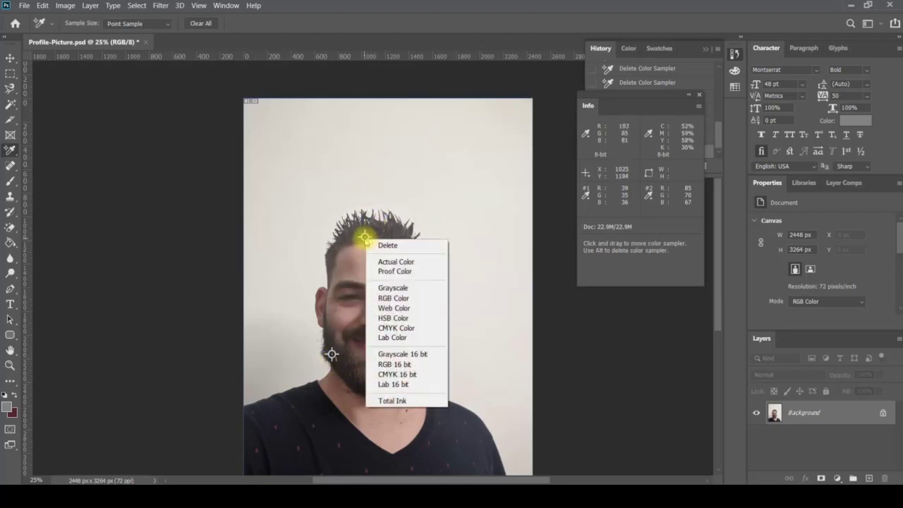
pyautogui.click(377, 245)
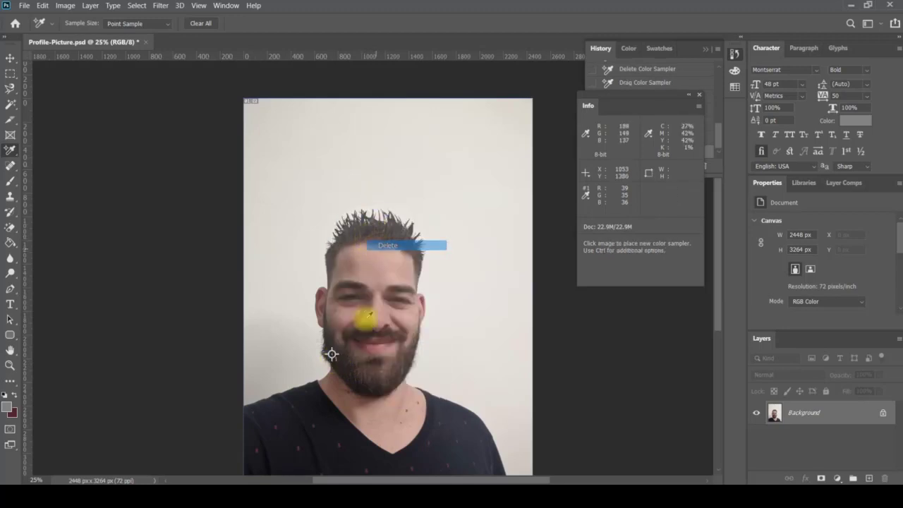
pyautogui.rightClick(331, 364)
pyautogui.click(329, 333)
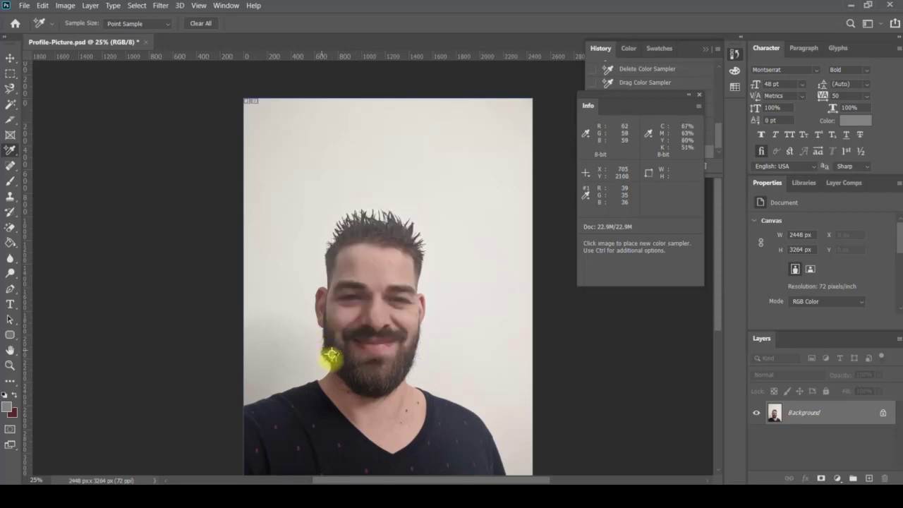
pyautogui.rightClick(331, 358)
pyautogui.click(324, 340)
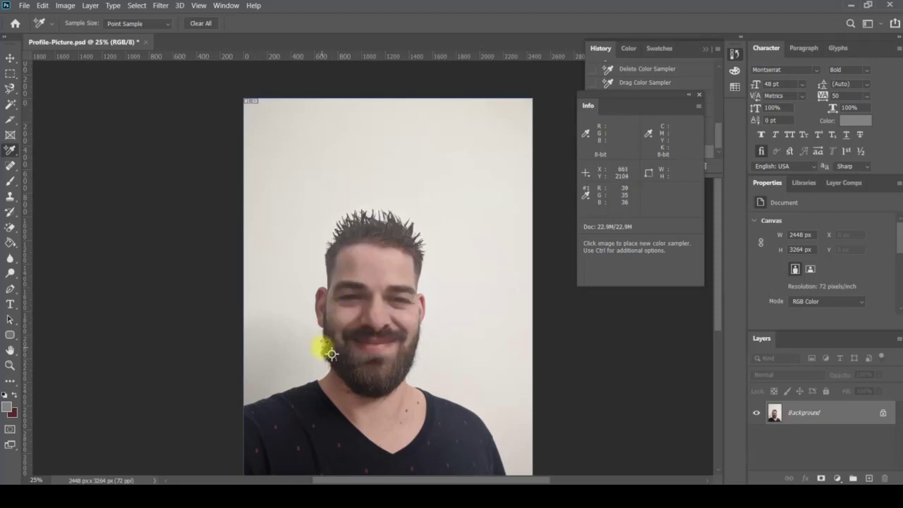
pyautogui.rightClick(331, 358)
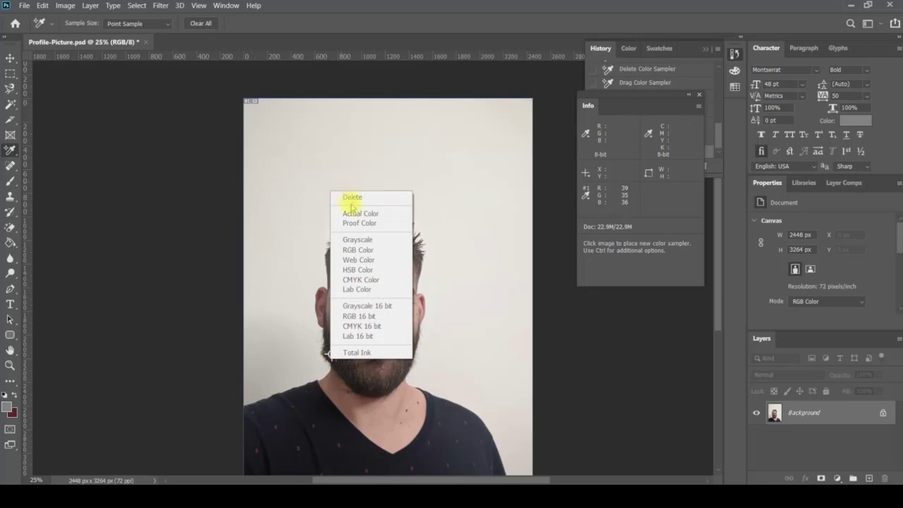
pyautogui.click(292, 324)
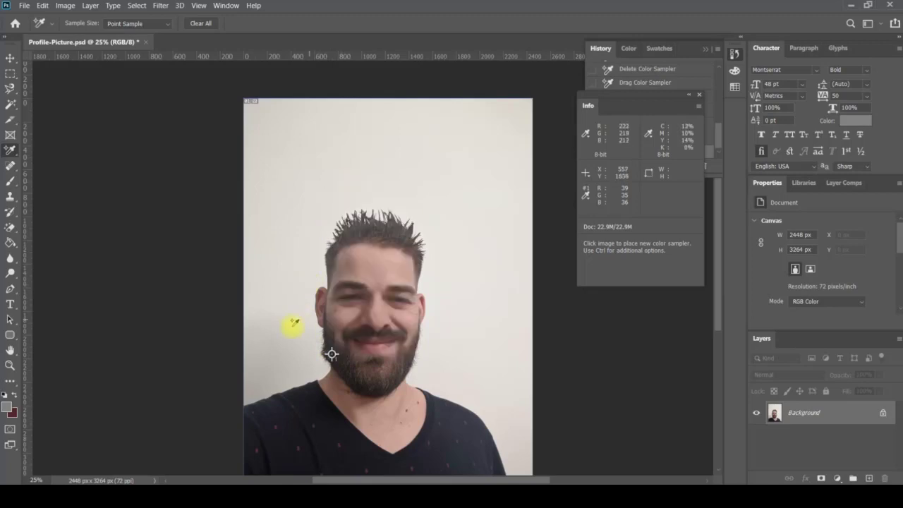
# Measure several distances across the photo with the Ruler tool, ending with a diagonal on the wall from above the head to beside the face.
pyautogui.rightClick(11, 151)
pyautogui.click(71, 184)
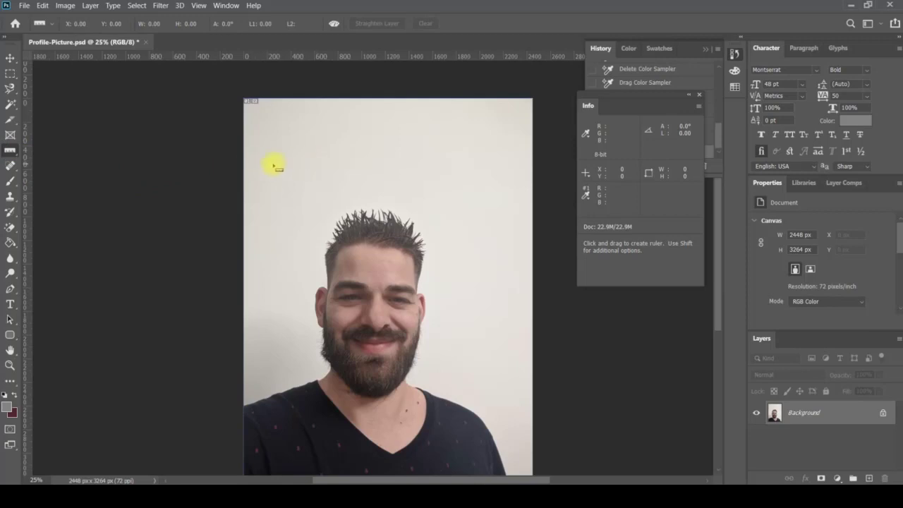
pyautogui.moveTo(272, 163); pyautogui.dragTo(304, 162)
pyautogui.moveTo(414, 164); pyautogui.dragTo(266, 227)
pyautogui.moveTo(269, 305); pyautogui.dragTo(370, 294)
pyautogui.moveTo(400, 171)
pyautogui.mouseDown()
pyautogui.moveTo(477, 332)
pyautogui.moveTo(314, 241)
pyautogui.moveTo(347, 160)
pyautogui.moveTo(470, 235)
pyautogui.moveTo(503, 282)
pyautogui.mouseUp()
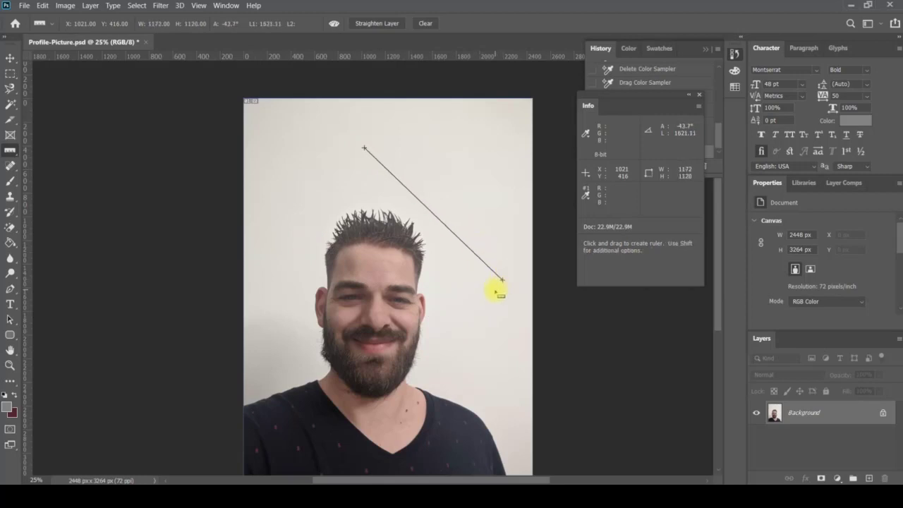
# Switch the ruler units to inches and measure a nearly horizontal line across the wall above the head.
pyautogui.rightClick(383, 56)
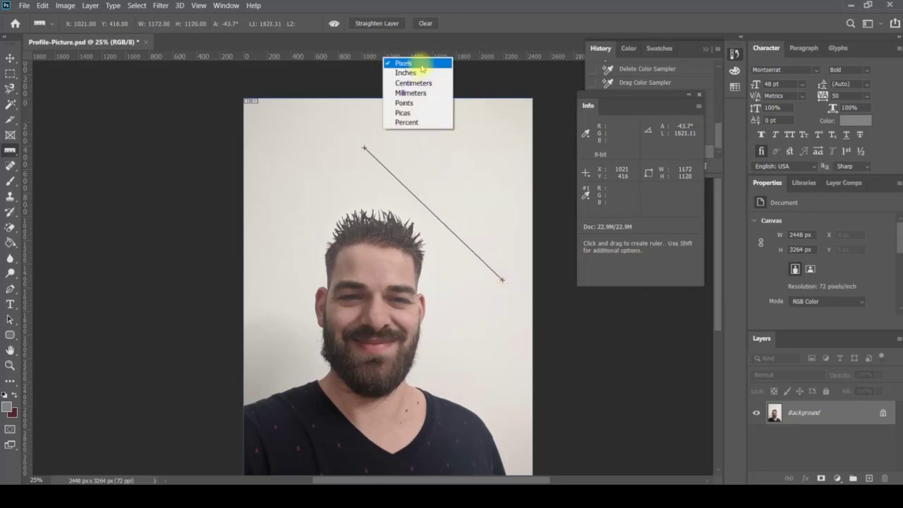
pyautogui.click(416, 72)
pyautogui.moveTo(290, 165); pyautogui.dragTo(312, 162)
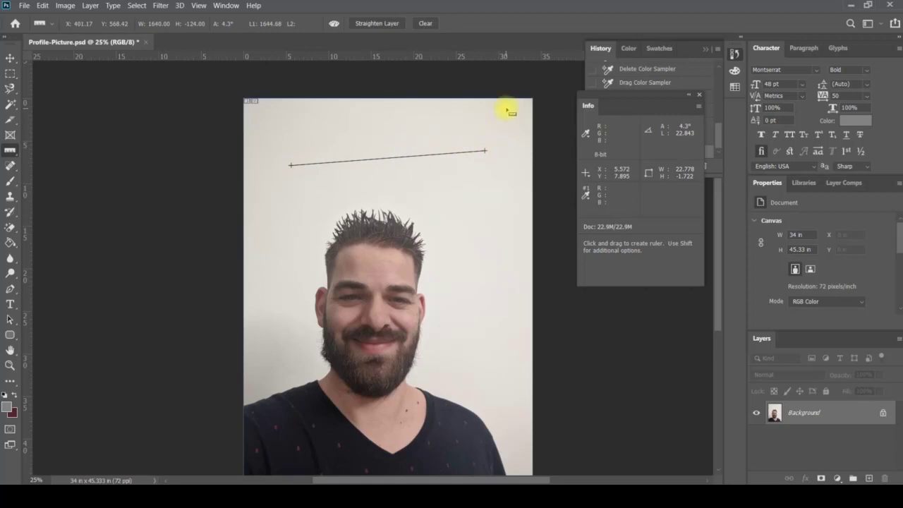
# Measure a nearly vertical line from the wall's upper right corner down past the photo's lower edge.
pyautogui.moveTo(507, 109); pyautogui.dragTo(501, 430)
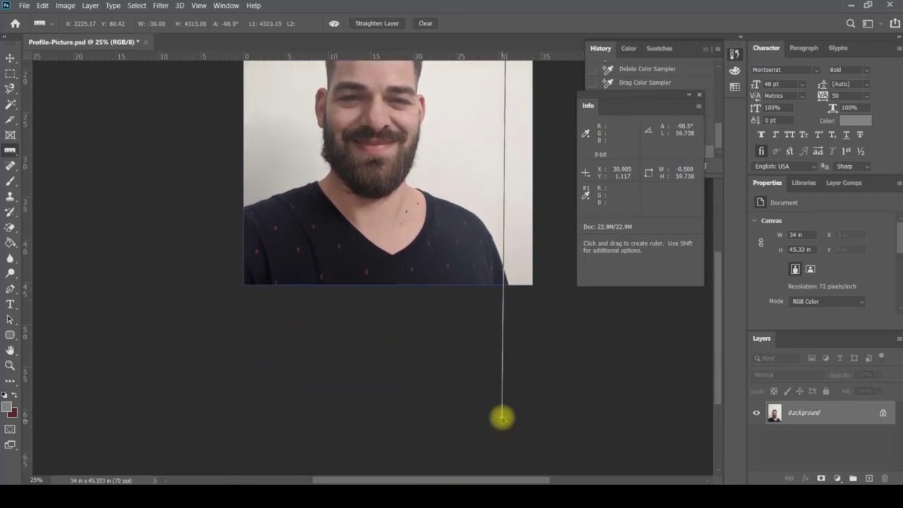
pyautogui.rightClick(488, 406)
pyautogui.click(435, 328)
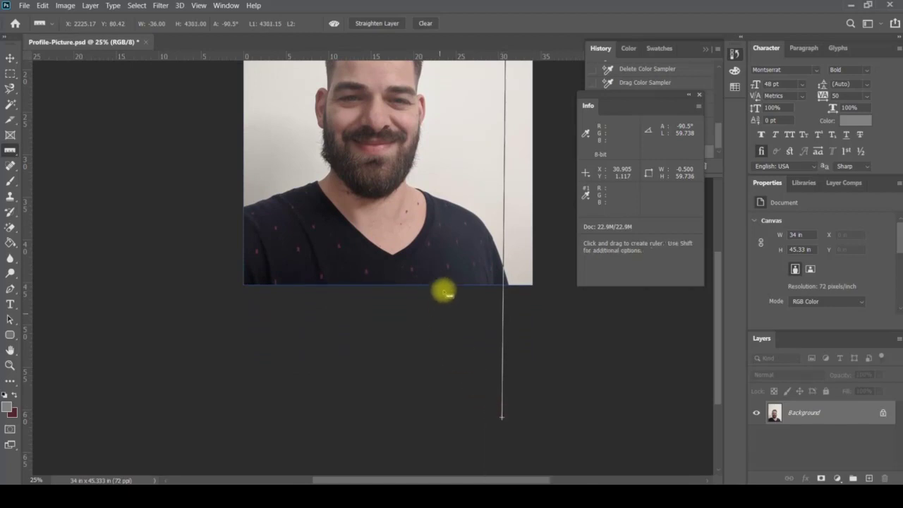
# Place a note on the shirt's shoulder with the Note tool and move the Notes panel fully into view.
pyautogui.rightClick(10, 150)
pyautogui.click(62, 194)
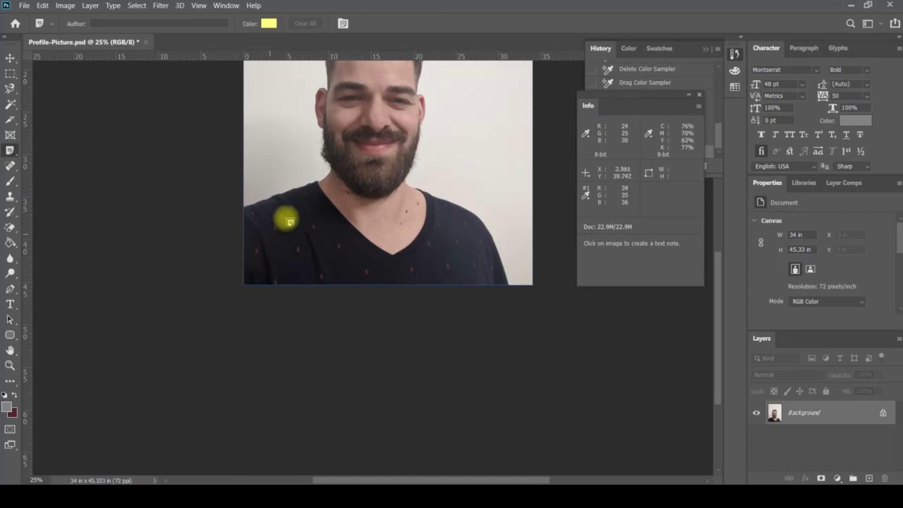
pyautogui.click(301, 202)
pyautogui.click(866, 266)
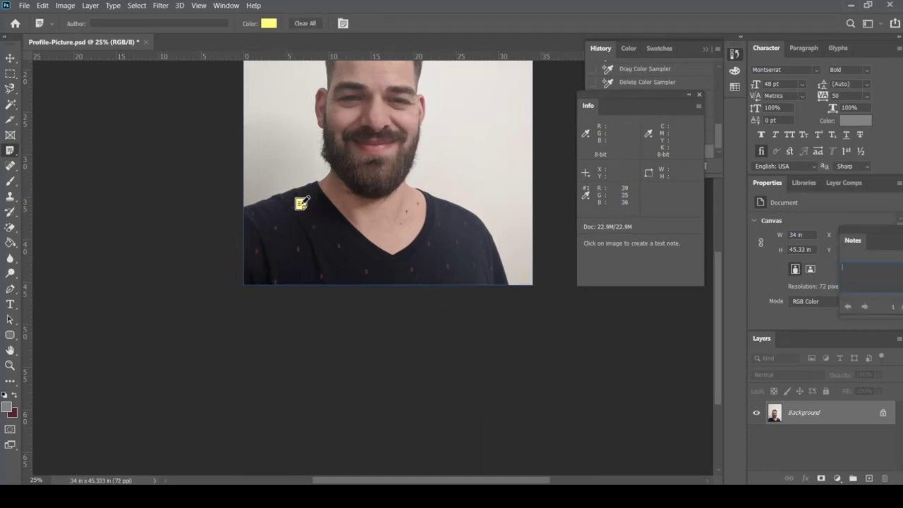
pyautogui.moveTo(899, 230); pyautogui.dragTo(458, 239)
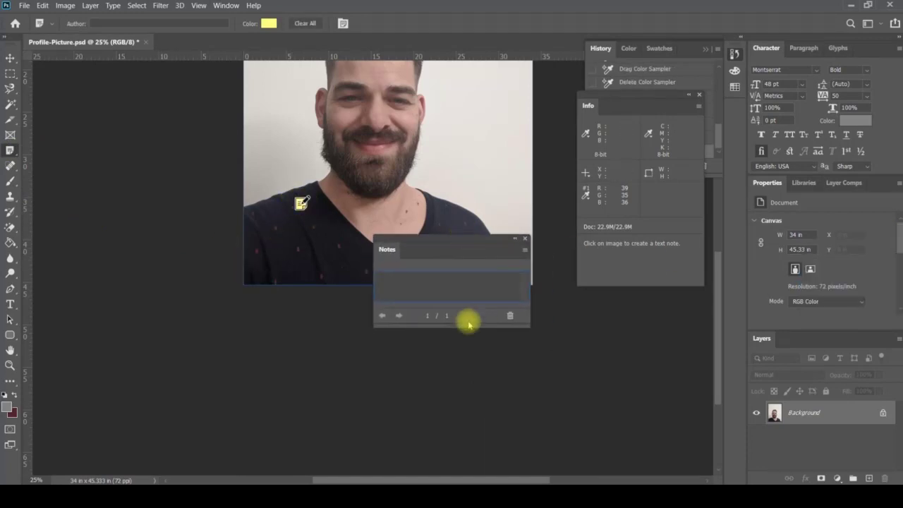
# Write "this is awesome thanks for changing the color of my hair." in the shoulder note.
pyautogui.write('this i')
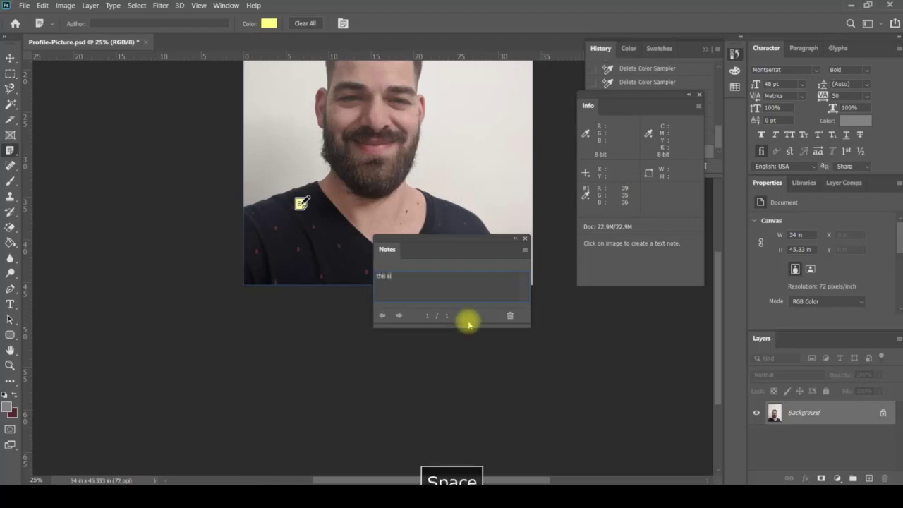
pyautogui.write('s a')
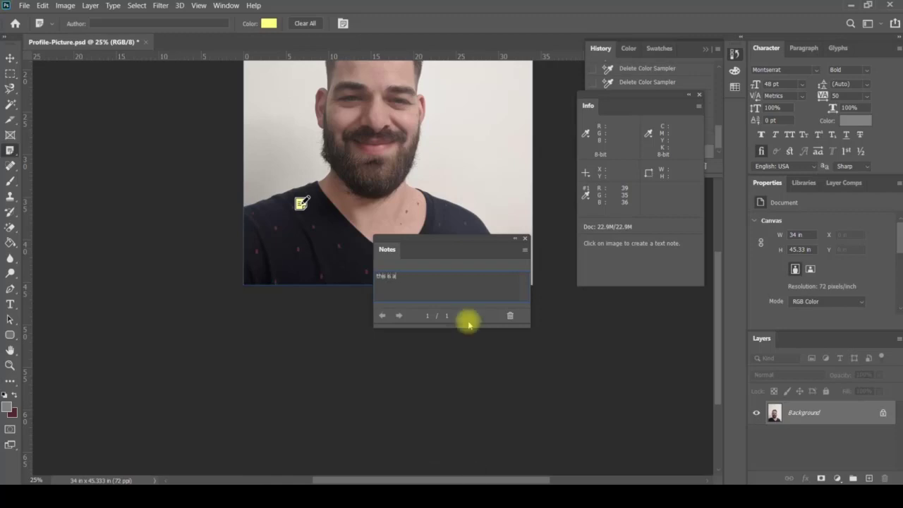
pyautogui.write('nwesome thanks for changing the color of my ')
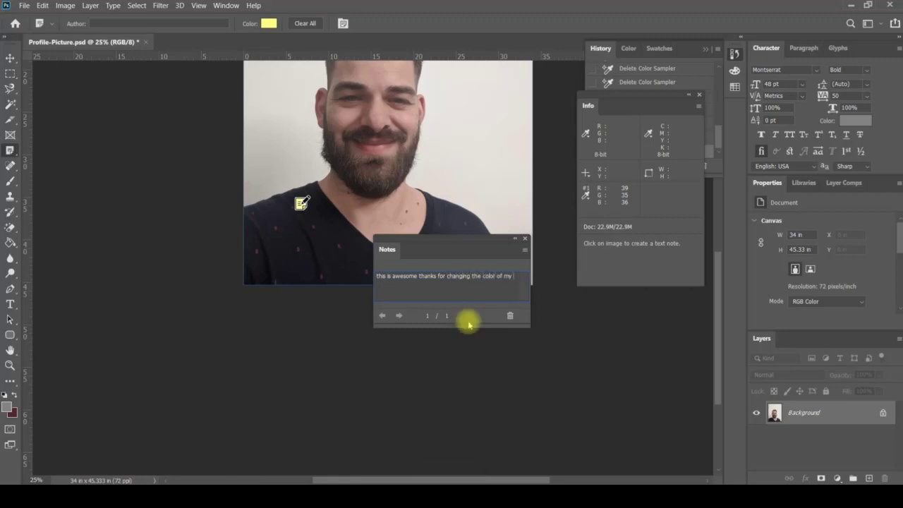
pyautogui.write('hair.')
# Add a second note on the empty canvas area below the photo reading "please change my hair to green".
pyautogui.click(431, 373)
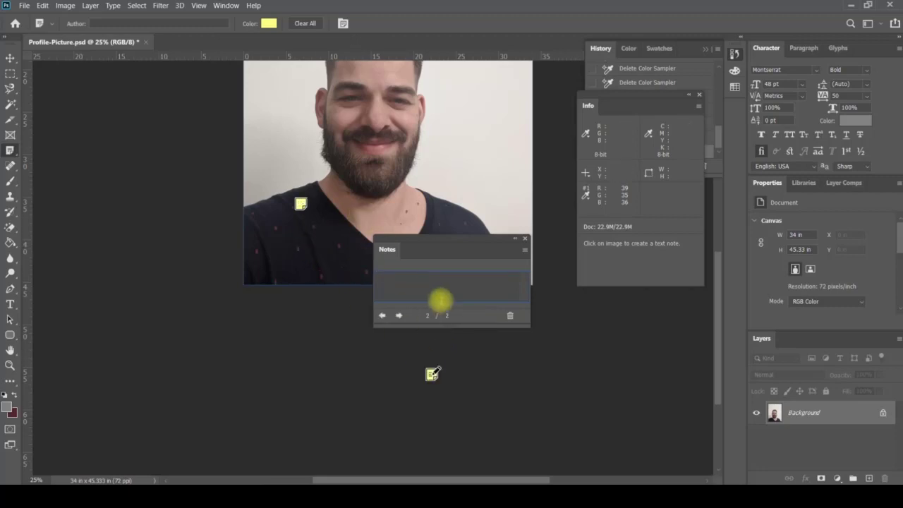
pyautogui.write('please change my hair to ')
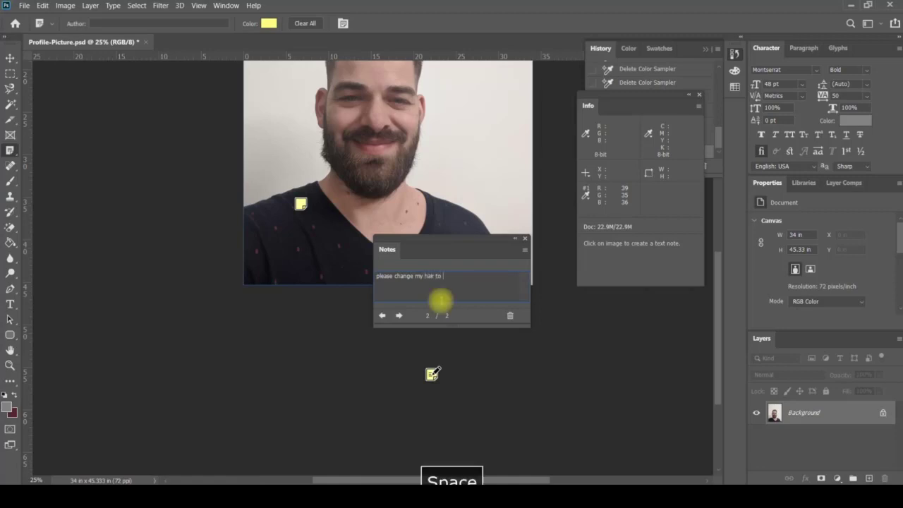
pyautogui.write('green')
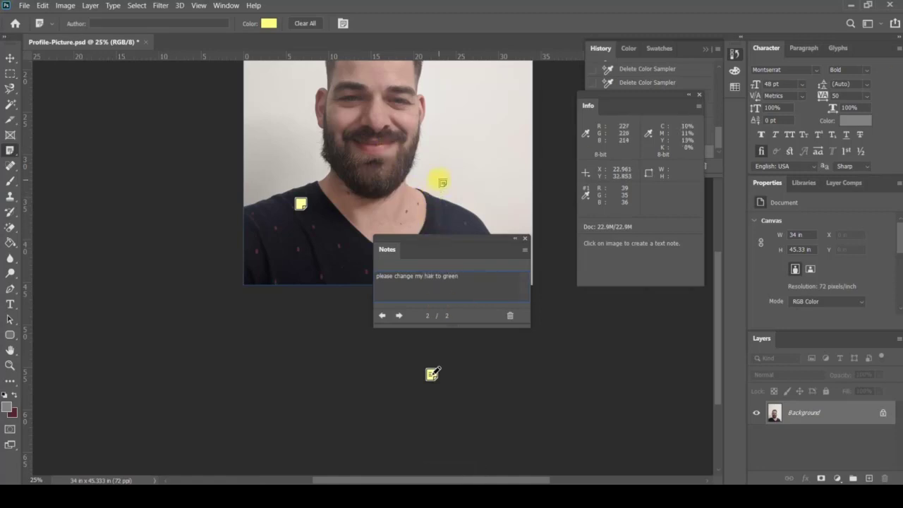
# Scatter ten more empty notes over the wall, neck, beard and face, opening the one on the cheek along the way.
pyautogui.click(446, 127)
pyautogui.click(479, 105)
pyautogui.click(509, 199)
pyautogui.click(417, 186)
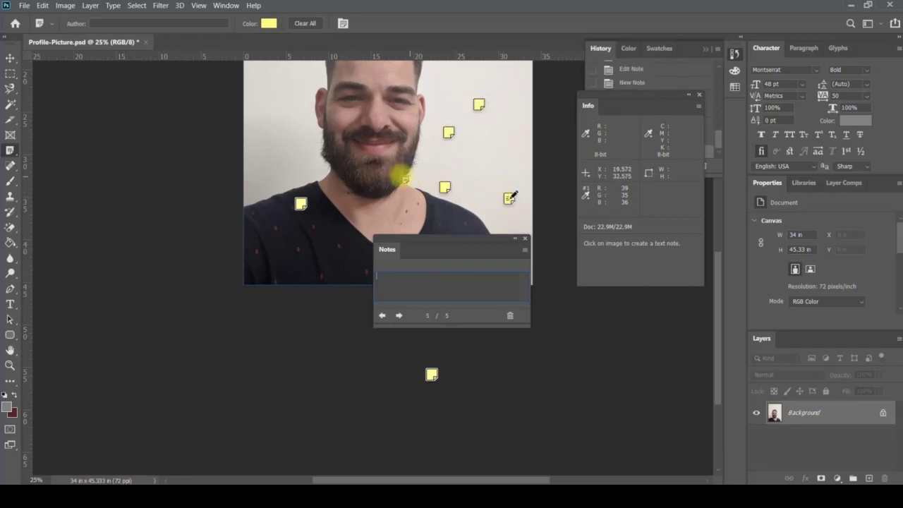
pyautogui.click(364, 143)
pyautogui.click(356, 141)
pyautogui.click(326, 138)
pyautogui.click(311, 157)
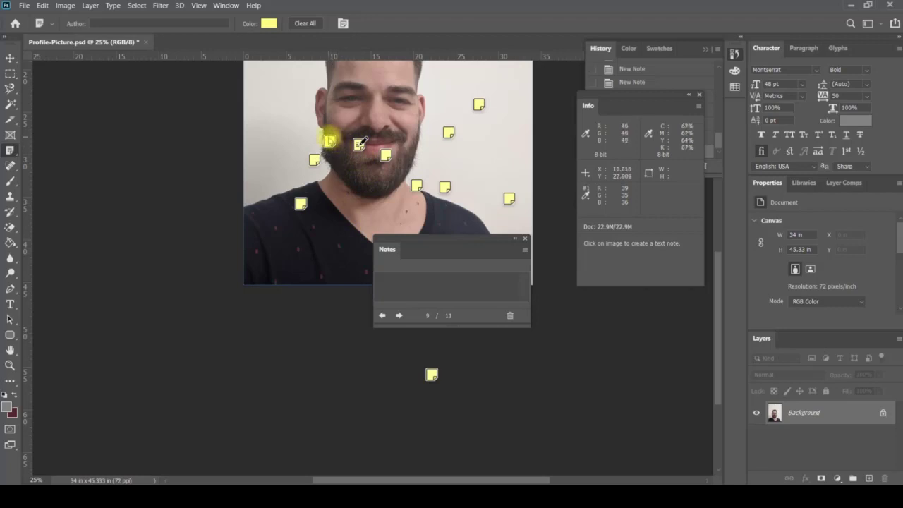
pyautogui.click(330, 141)
pyautogui.click(419, 269)
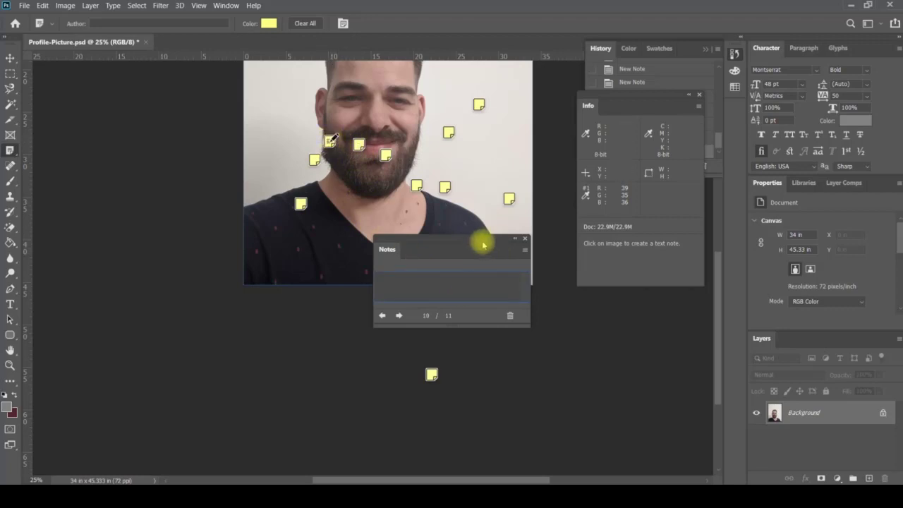
pyautogui.click(395, 157)
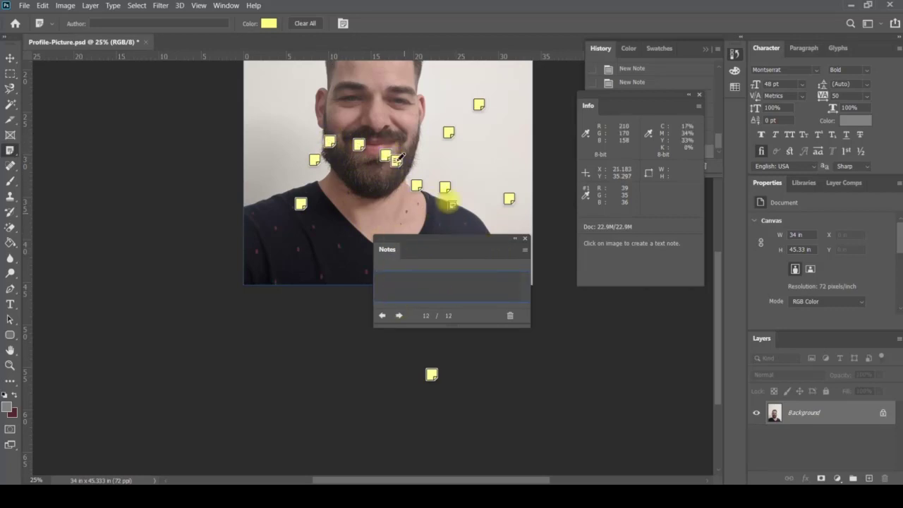
# Place six count markers on the shirt and neck with the Count tool.
pyautogui.rightClick(10, 150)
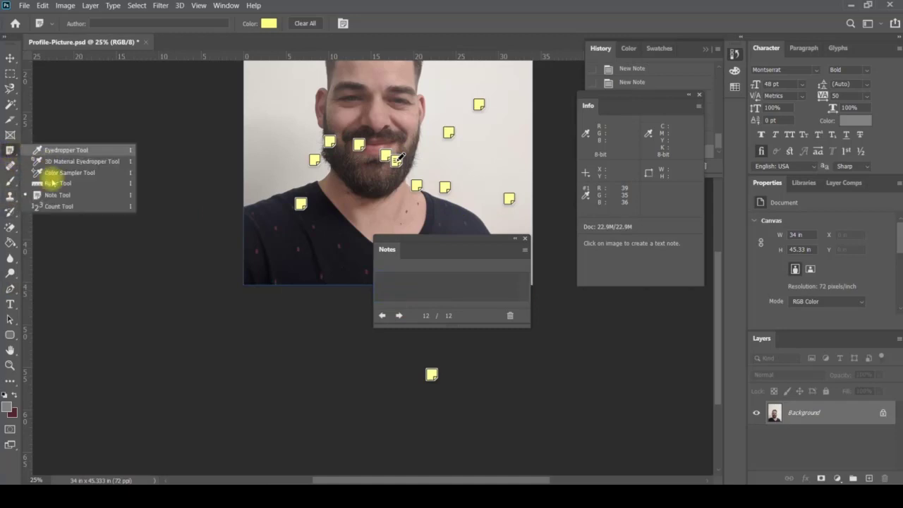
pyautogui.click(60, 206)
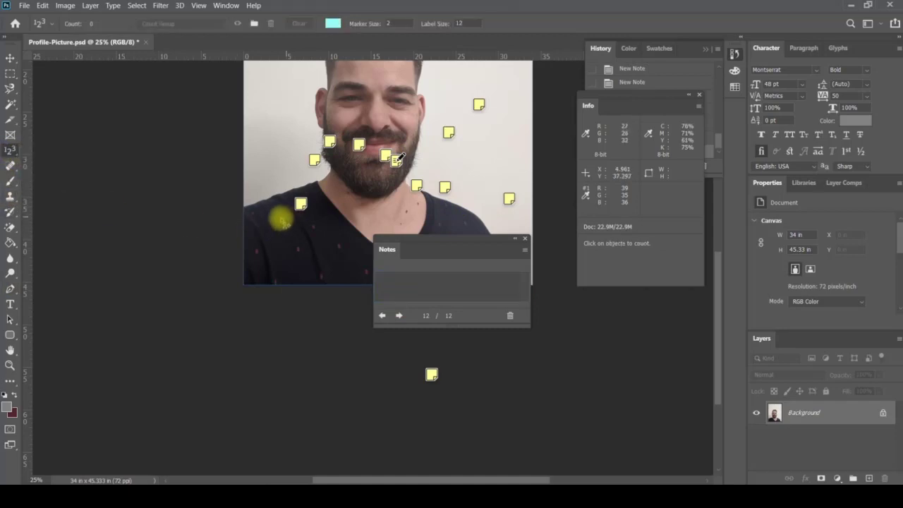
pyautogui.click(276, 210)
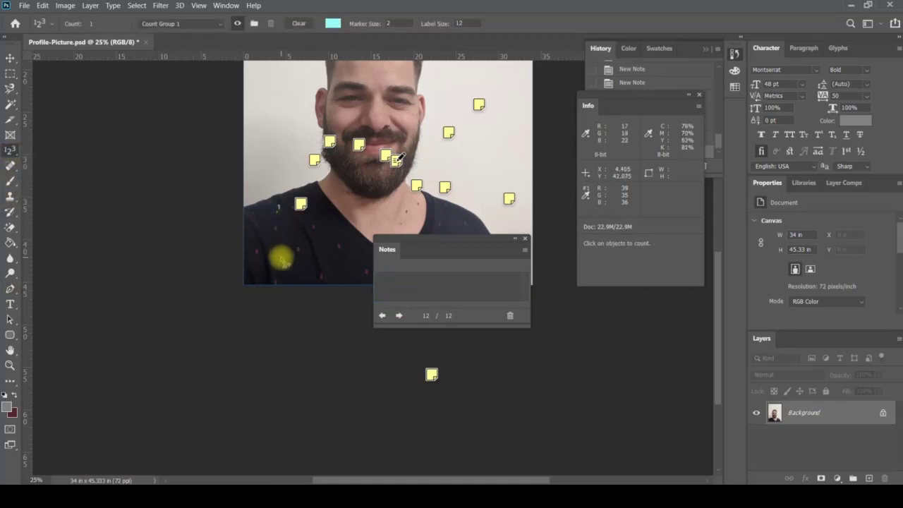
pyautogui.click(356, 227)
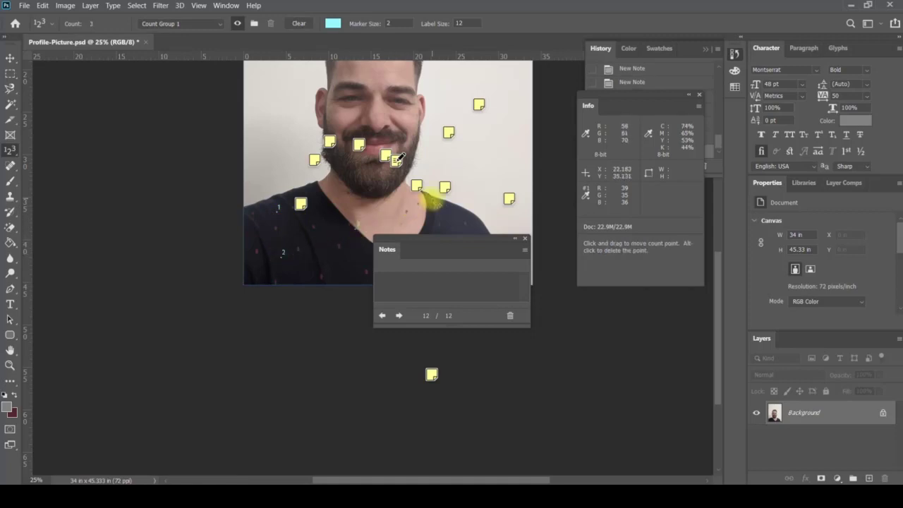
pyautogui.click(459, 217)
pyautogui.click(459, 226)
pyautogui.click(437, 221)
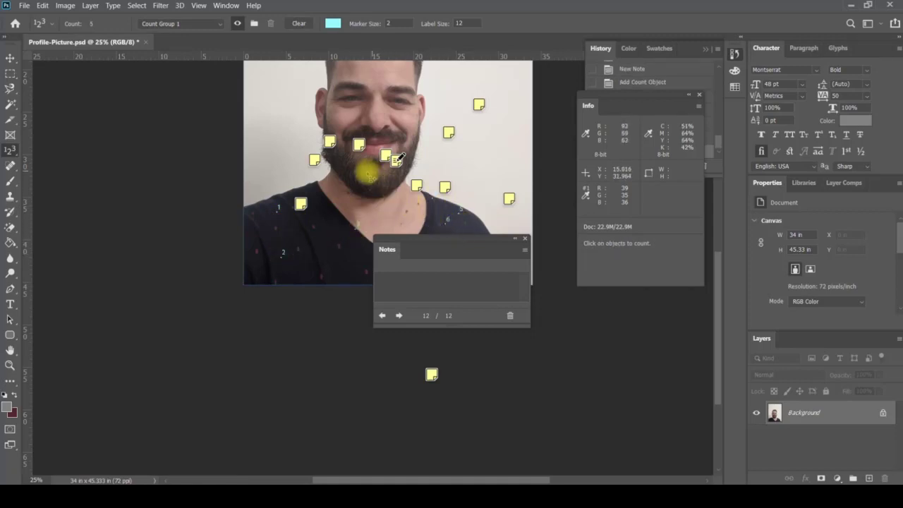
# Add further count markers on the forehead, eyebrows, hair and beard.
pyautogui.scroll(2, 354, 176)
pyautogui.scroll(2, 349, 181)
pyautogui.click(344, 162)
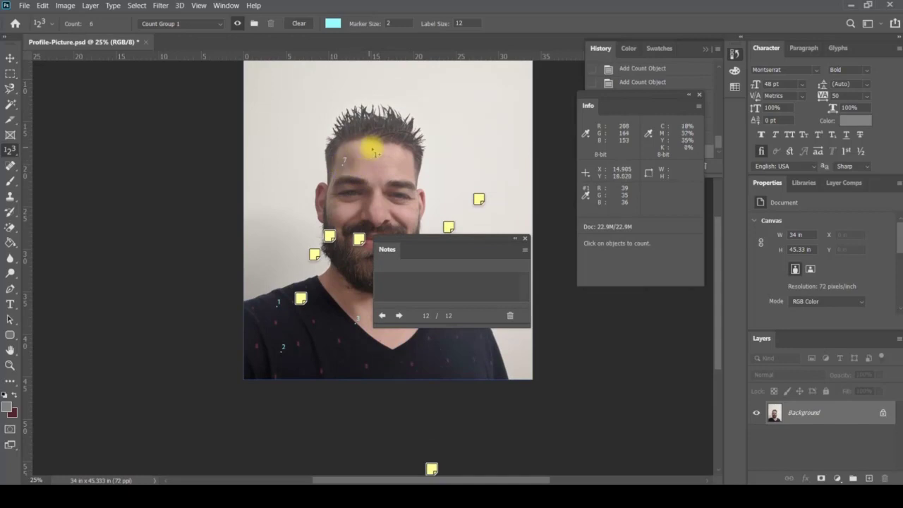
pyautogui.click(401, 186)
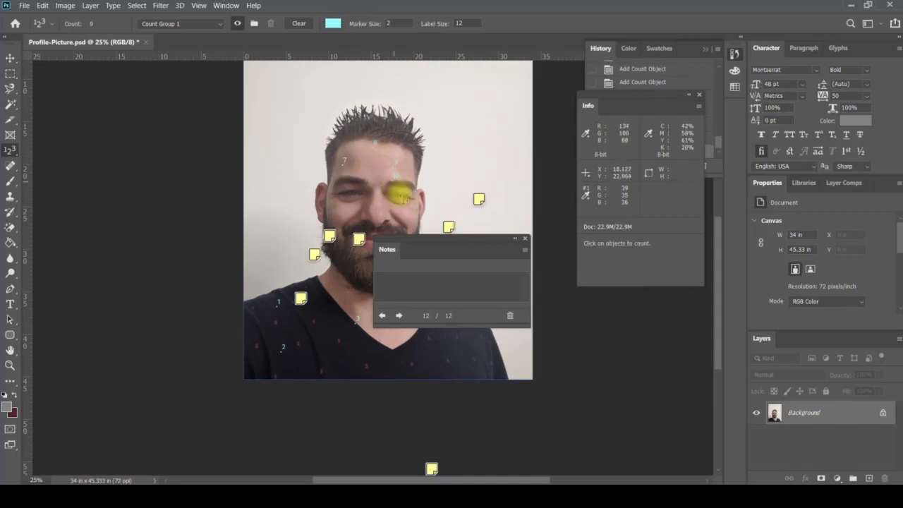
pyautogui.click(358, 180)
pyautogui.click(345, 127)
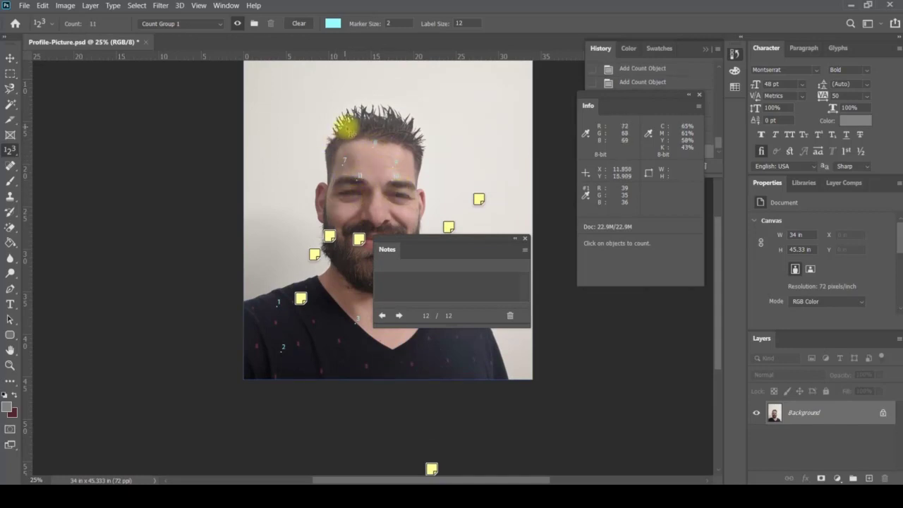
pyautogui.click(346, 126)
pyautogui.click(364, 241)
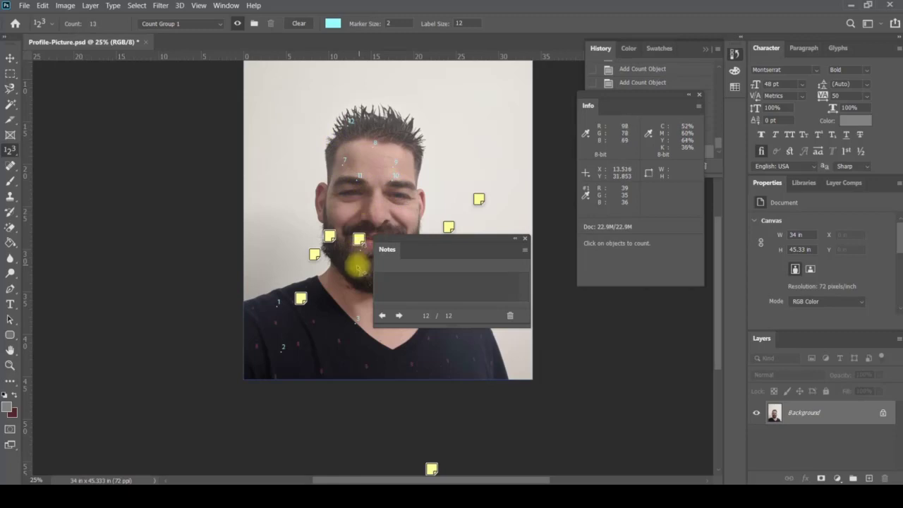
# Add count markers on the wall beside the head, the hair, both eyes and the ear.
pyautogui.rightClick(357, 266)
pyautogui.click(339, 341)
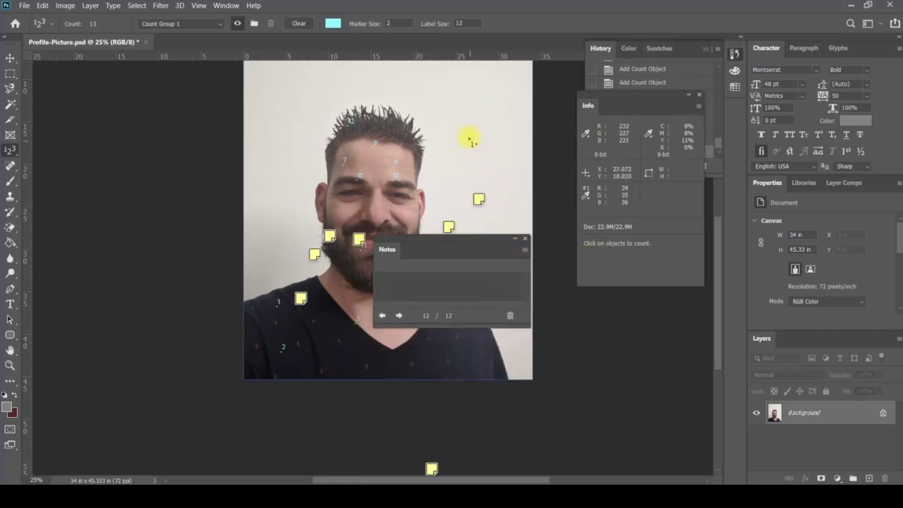
pyautogui.click(385, 121)
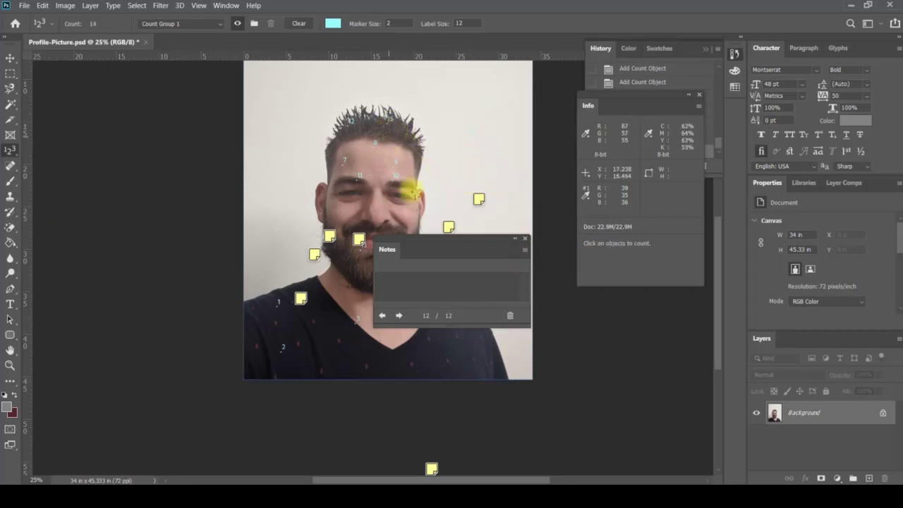
pyautogui.click(405, 184)
pyautogui.click(406, 189)
pyautogui.click(351, 188)
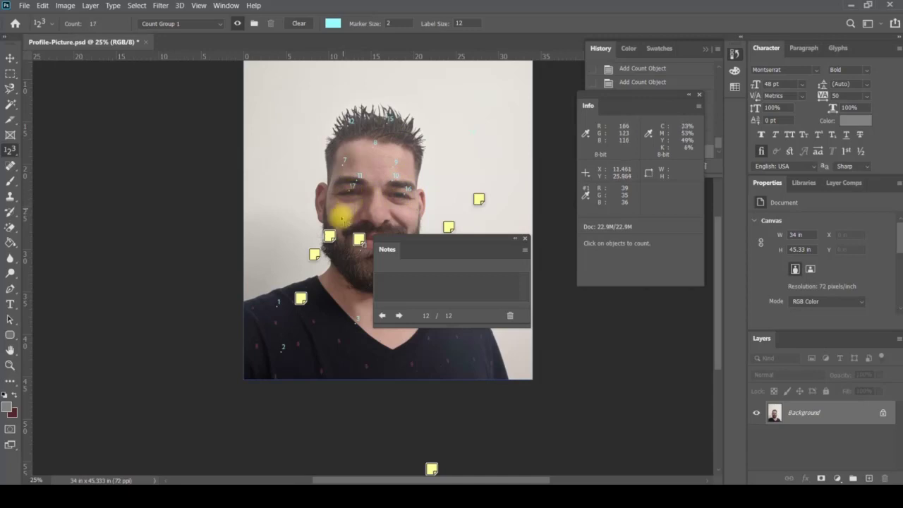
pyautogui.click(323, 203)
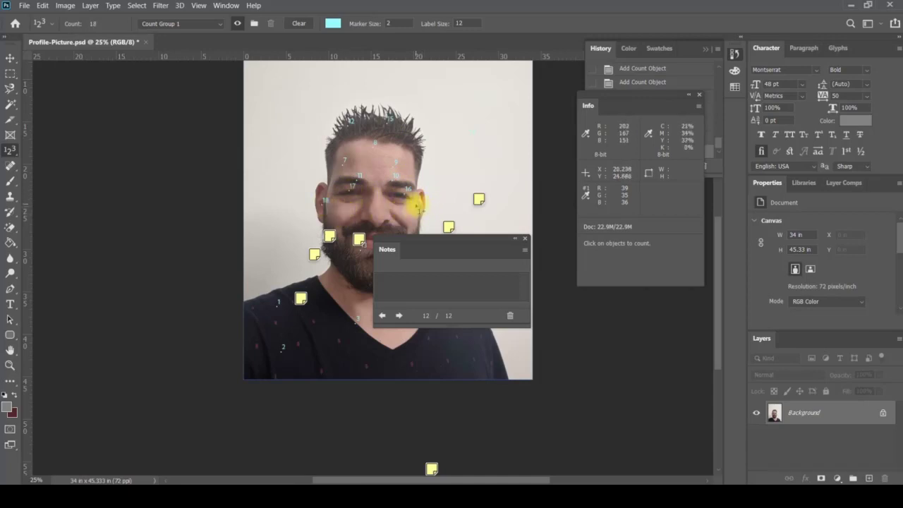
# Add count markers on the beard, the middle of the shirt and the edge of the jaw.
pyautogui.click(357, 256)
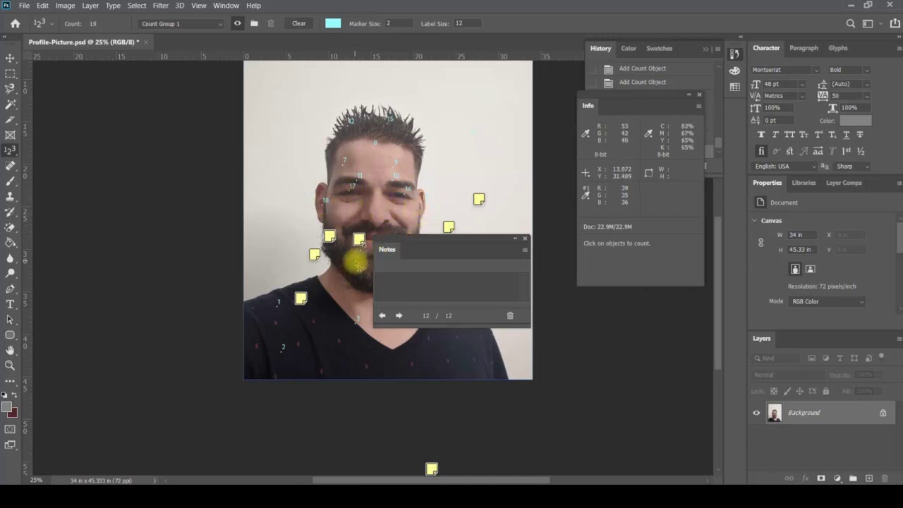
pyautogui.click(341, 343)
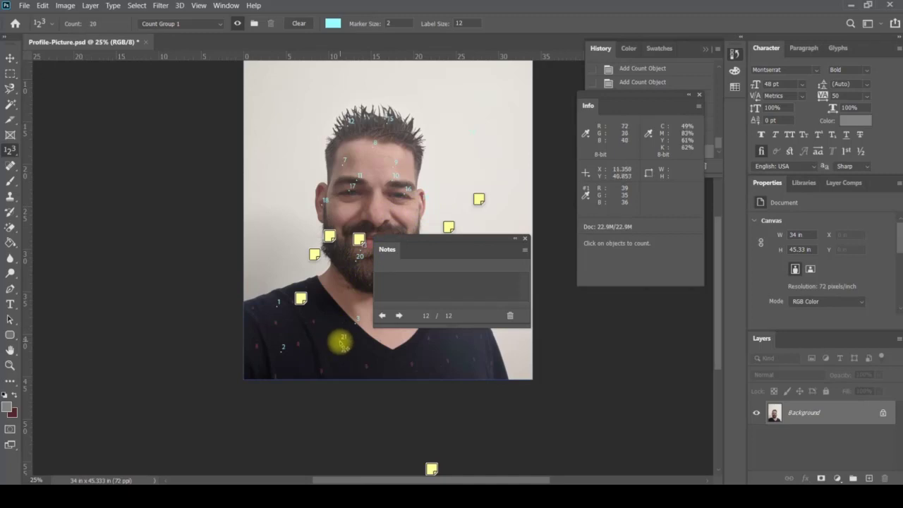
pyautogui.click(393, 360)
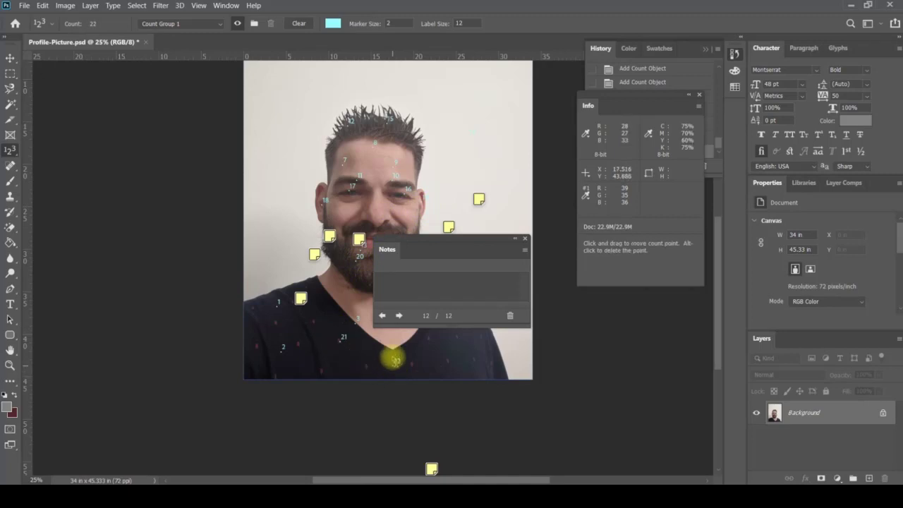
pyautogui.click(349, 286)
# Move the Notes panel off the photo and add a cluster of count markers on the neck and upper chest.
pyautogui.moveTo(416, 249)
pyautogui.mouseDown()
pyautogui.moveTo(447, 227)
pyautogui.moveTo(585, 253)
pyautogui.mouseUp()
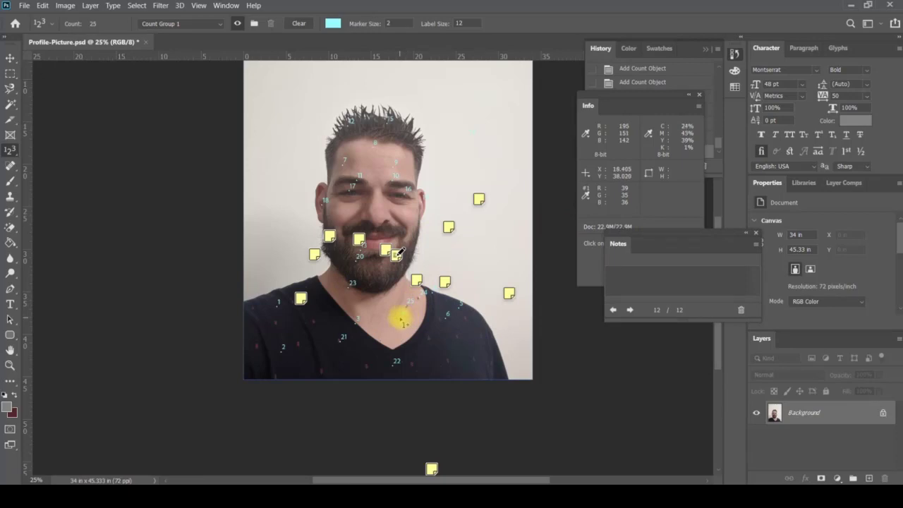
pyautogui.click(402, 315)
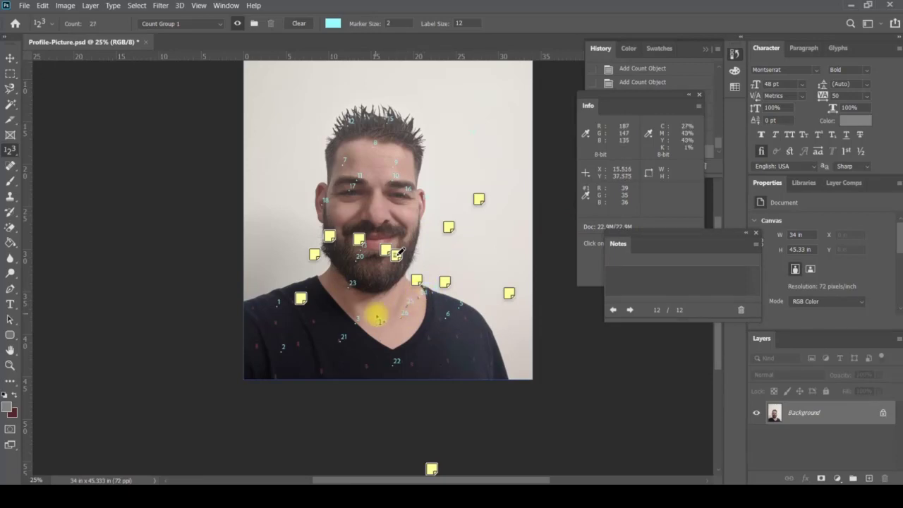
pyautogui.click(385, 328)
pyautogui.click(396, 331)
pyautogui.click(408, 332)
pyautogui.click(389, 345)
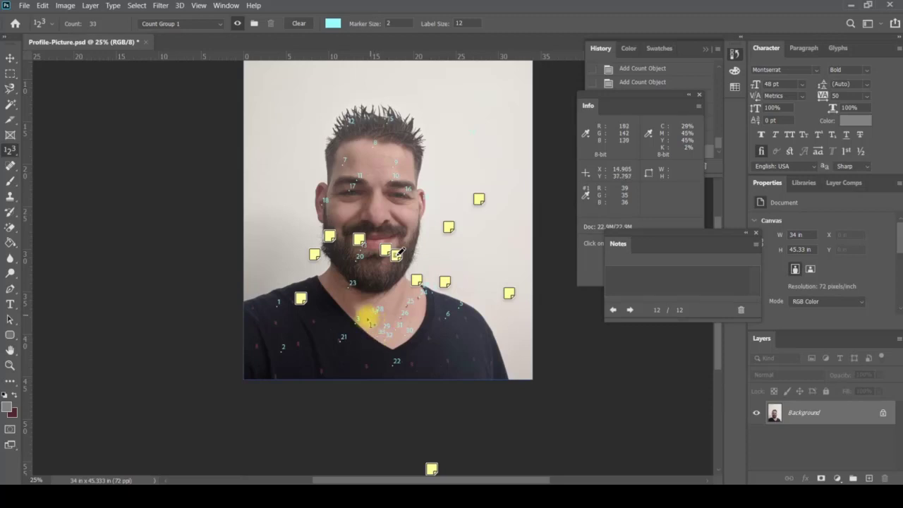
pyautogui.click(367, 319)
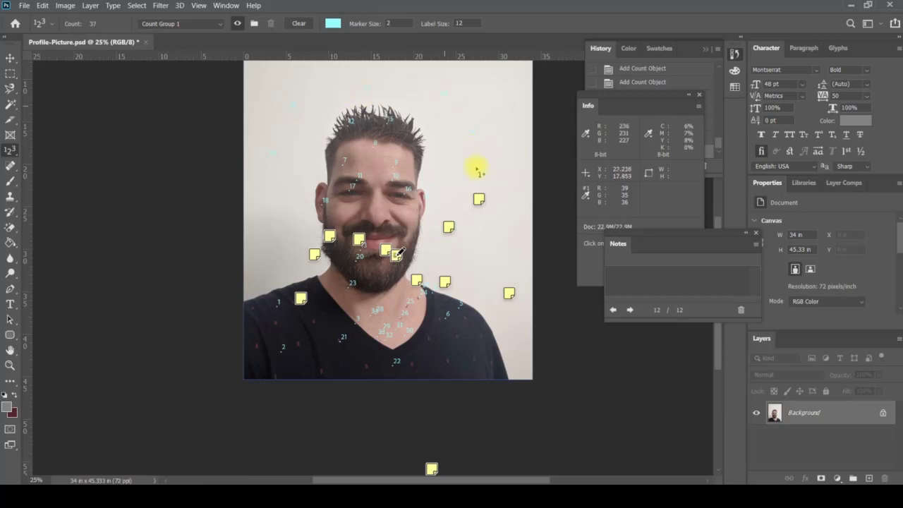
# Place three more count markers on the shirt below the shoulder next to the V-neck.
pyautogui.click(465, 324)
pyautogui.click(464, 351)
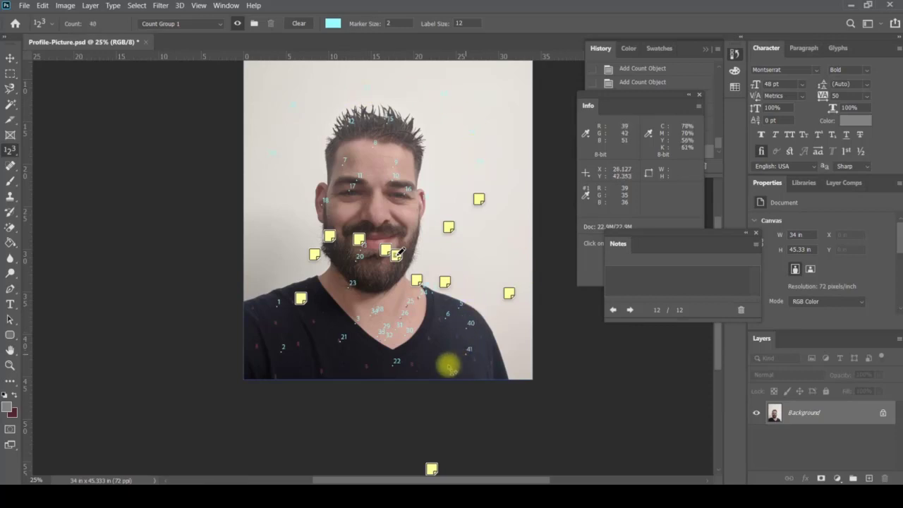
pyautogui.click(444, 355)
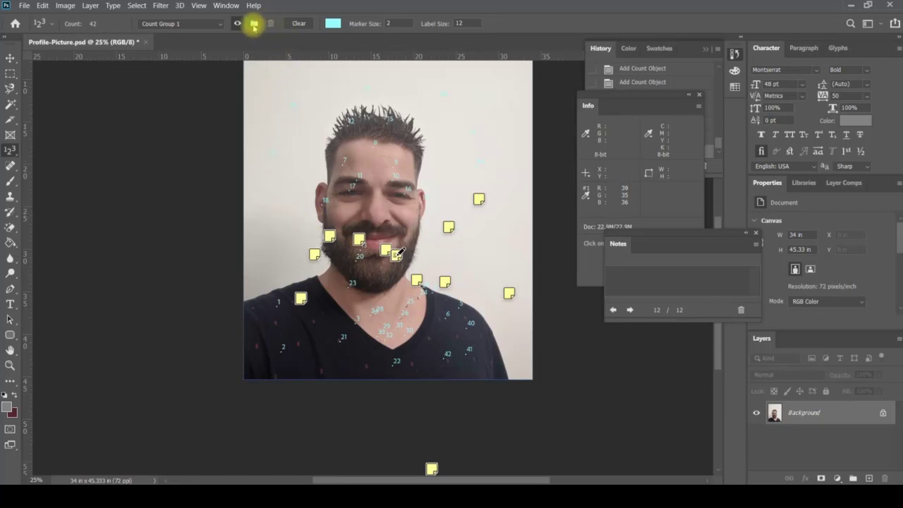
pyautogui.click(254, 25)
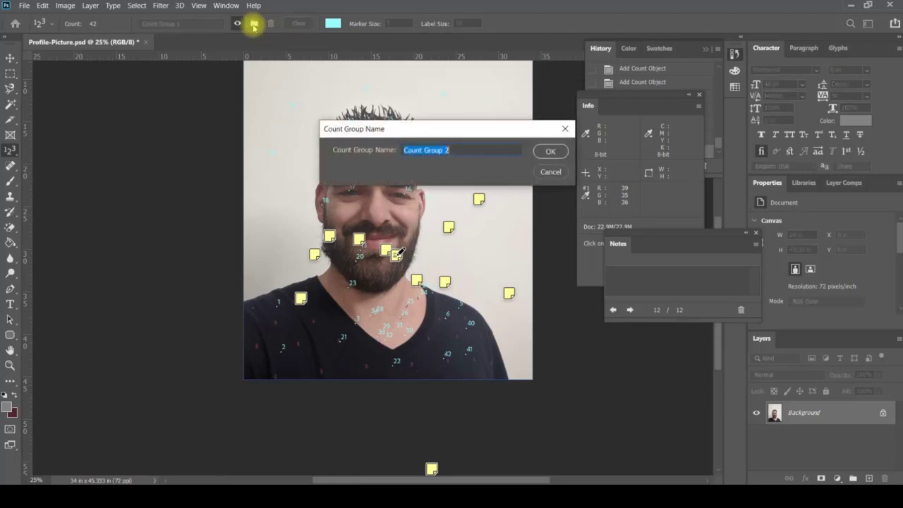
pyautogui.click(463, 148)
pyautogui.press('Escape')
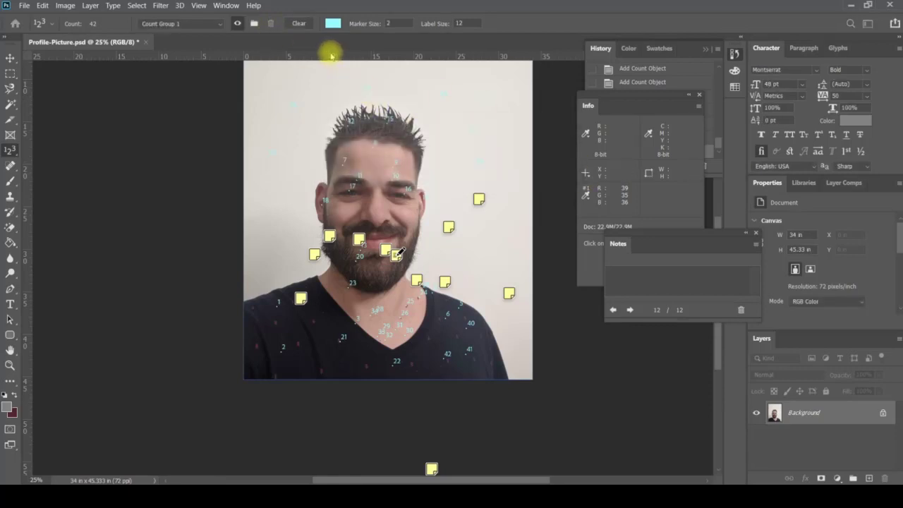
# Clear all count markers from the photo and delete all notes in the document.
pyautogui.click(298, 24)
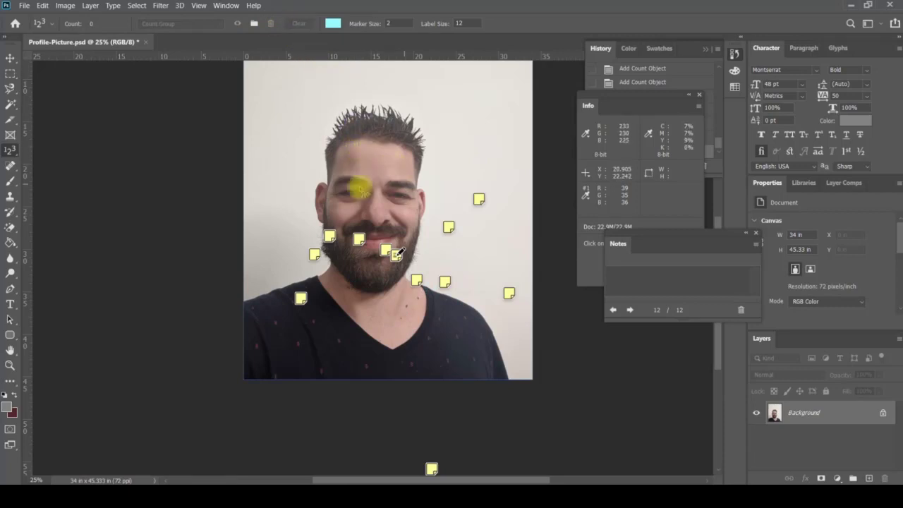
pyautogui.rightClick(11, 150)
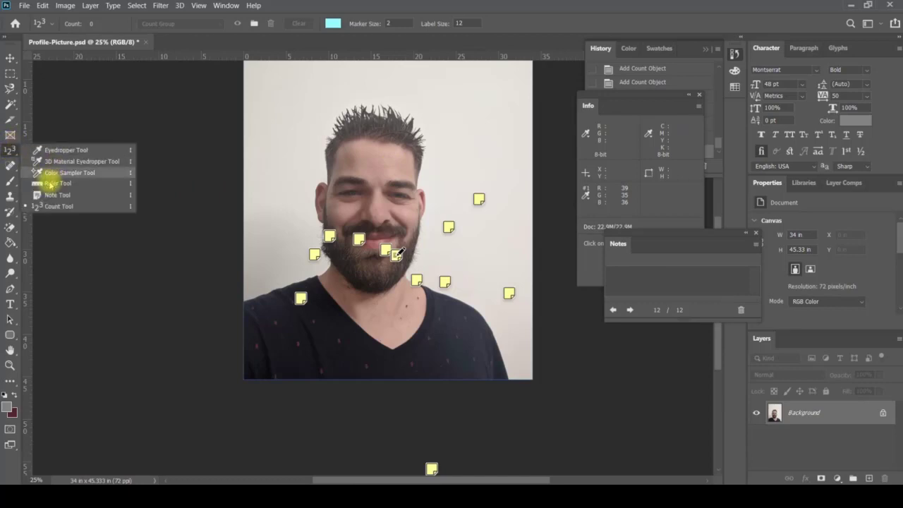
pyautogui.click(50, 195)
pyautogui.click(312, 27)
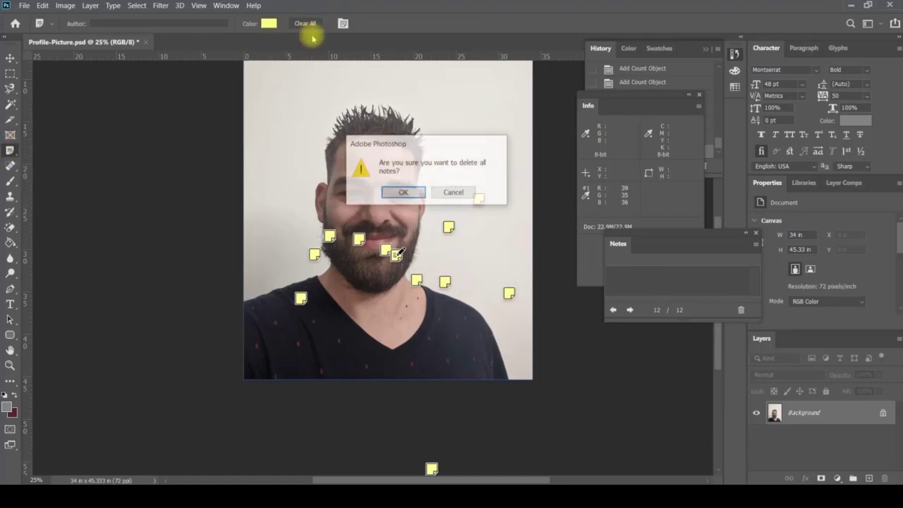
pyautogui.click(403, 193)
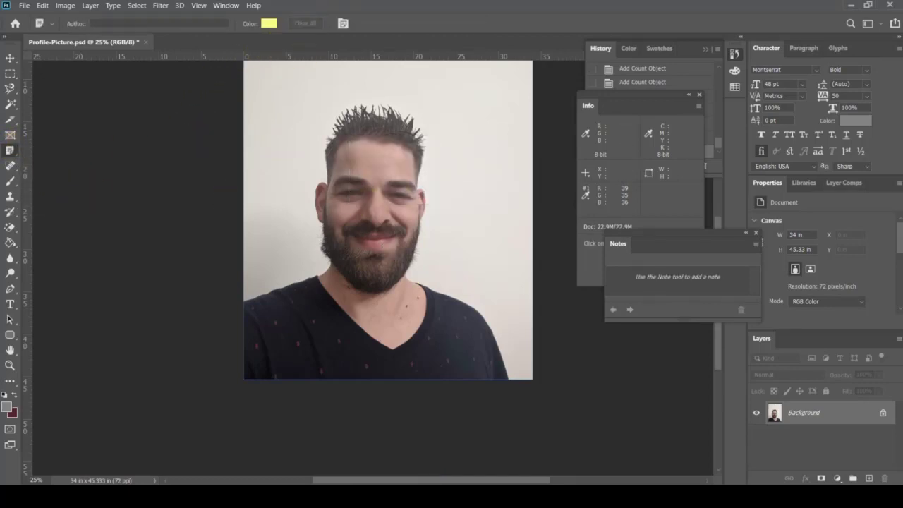
# Clear the ruler measurement line from the photo and switch back to the Eyedropper tool.
pyautogui.rightClick(9, 151)
pyautogui.click(42, 182)
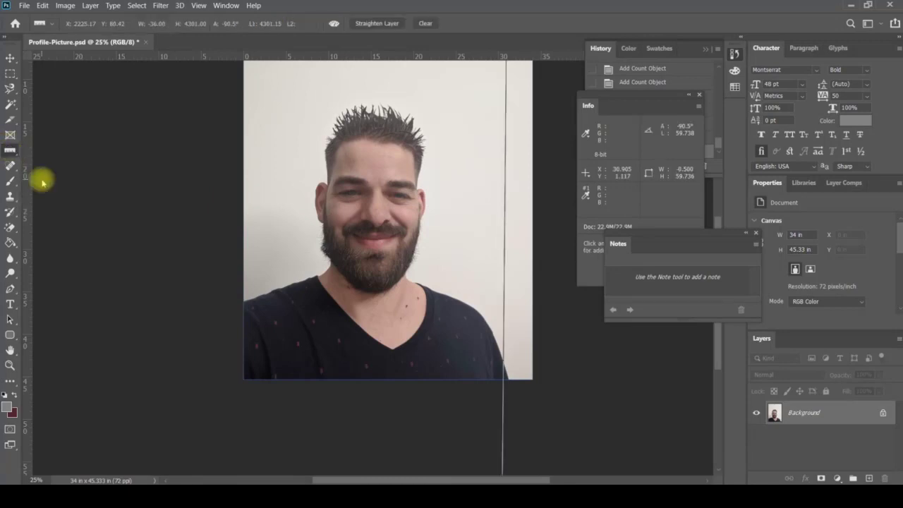
pyautogui.click(424, 22)
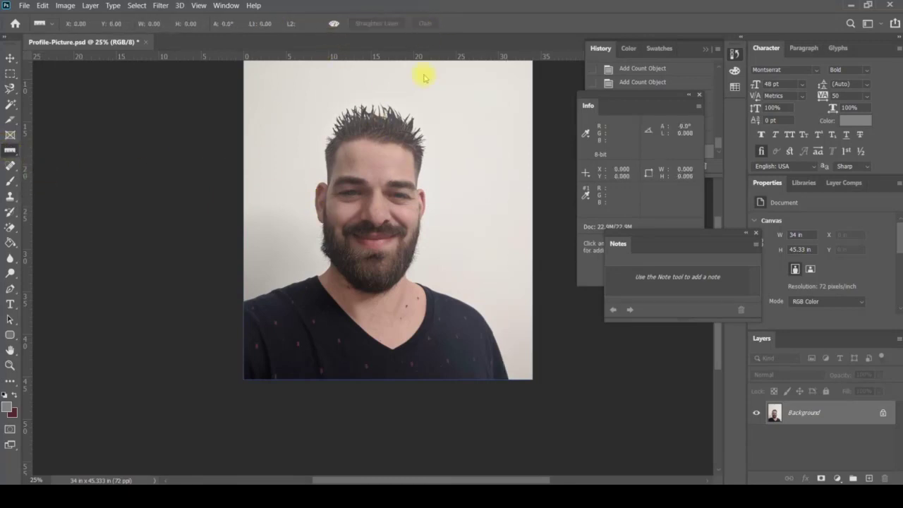
pyautogui.rightClick(10, 150)
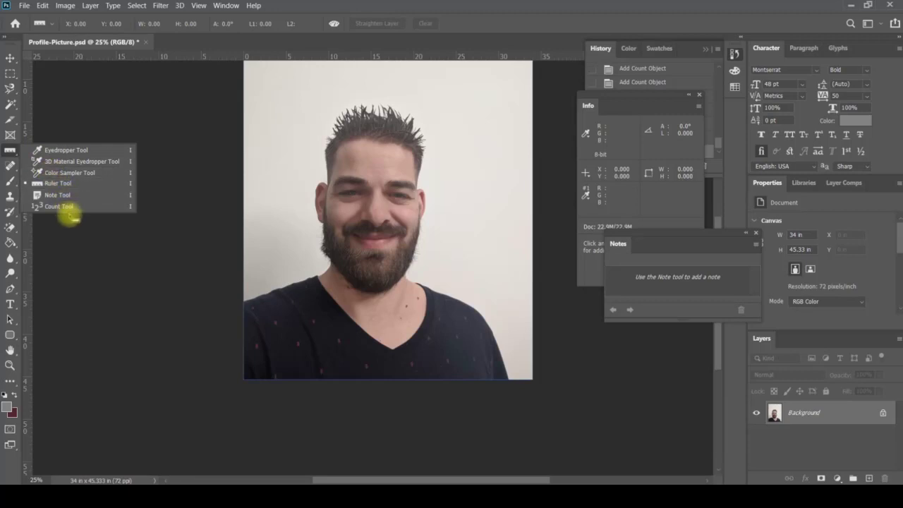
pyautogui.click(91, 150)
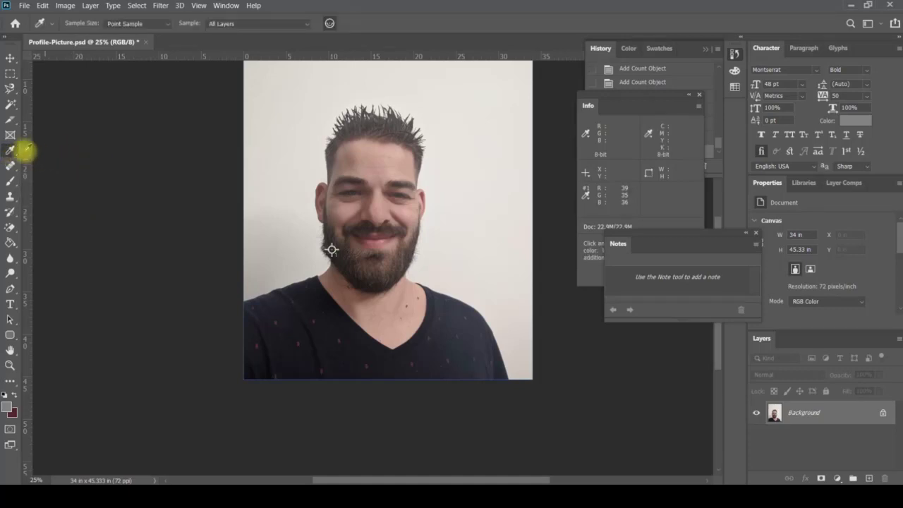